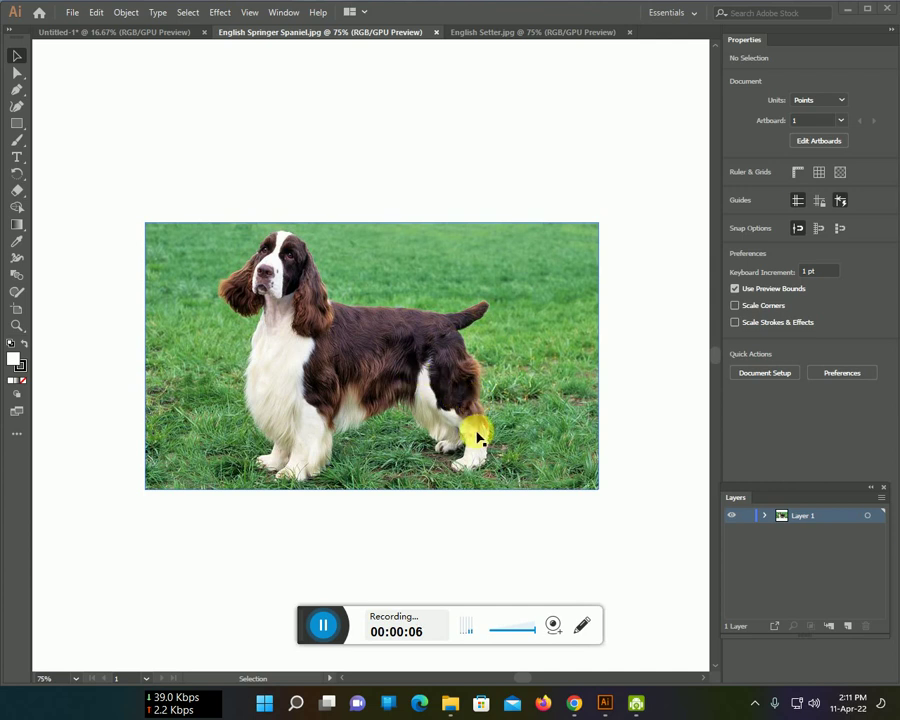
- Select the English Springer Spaniel photo and drag it toward the Untitled-1 document
click(120, 31)
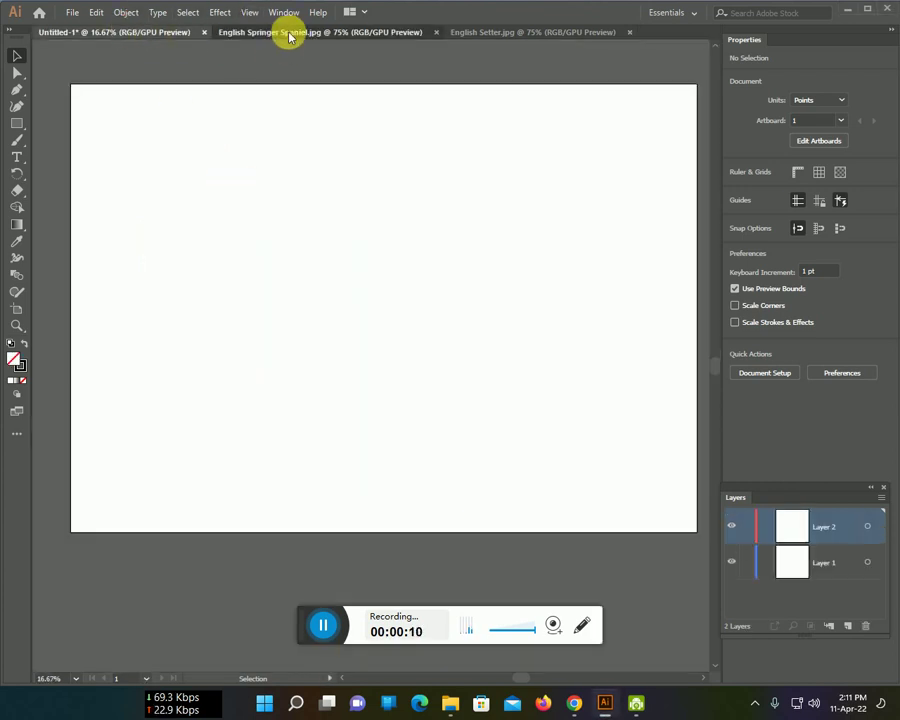
click(305, 32)
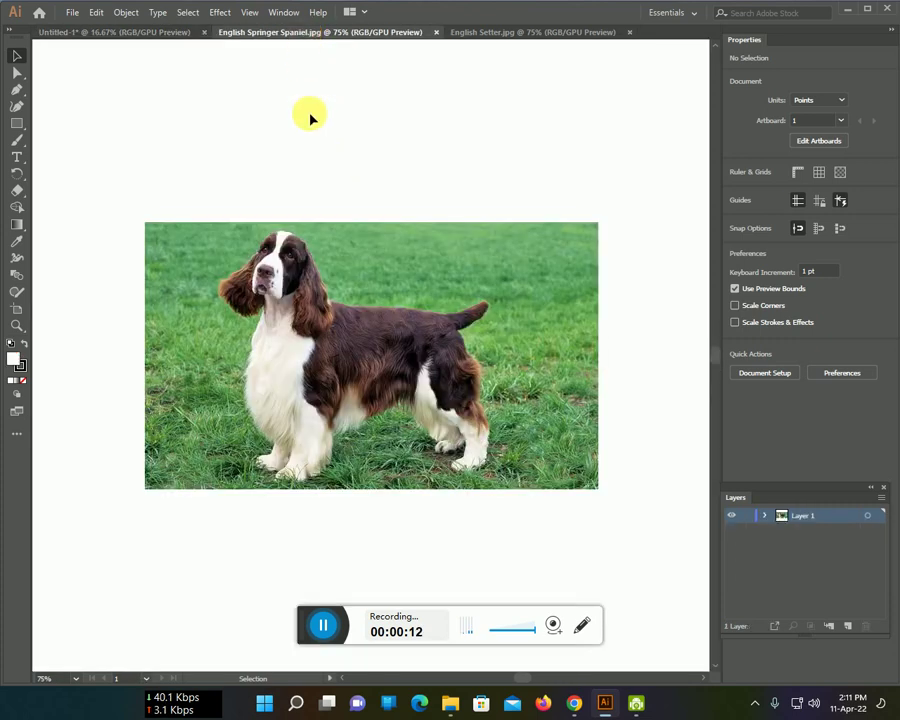
click(312, 340)
mouse_move(308, 345)
mouse_down()
mouse_move(344, 310)
mouse_move(173, 163)
mouse_up()
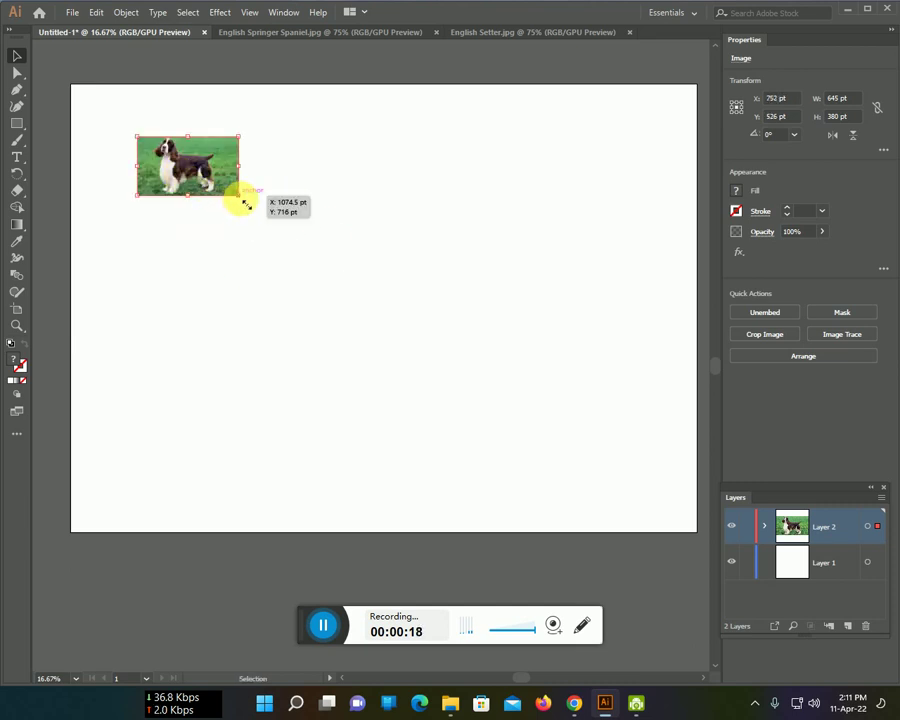
- Scale the photo to 3414 × 2011.349 pt, move it to Layer 1, and set opacity to 46%
drag(245, 203, 590, 506)
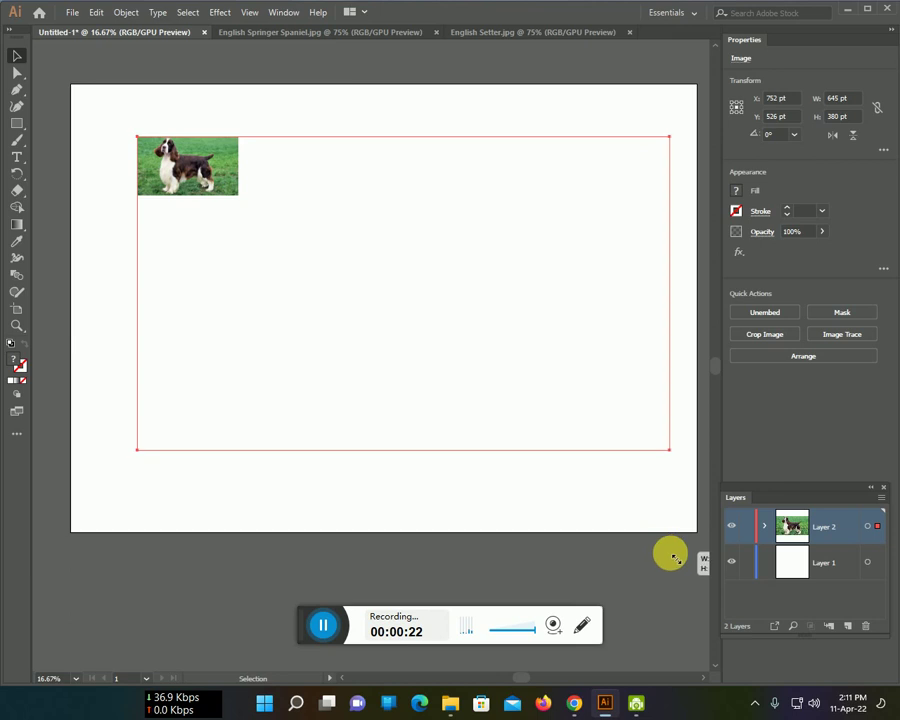
drag(590, 506, 670, 548)
drag(552, 392, 521, 382)
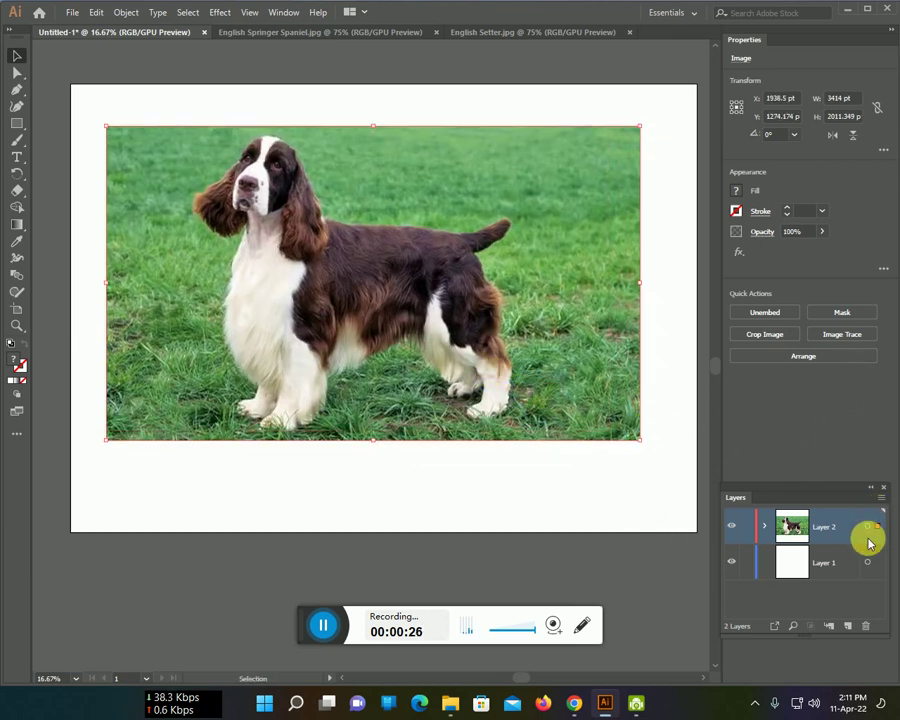
drag(880, 533, 878, 560)
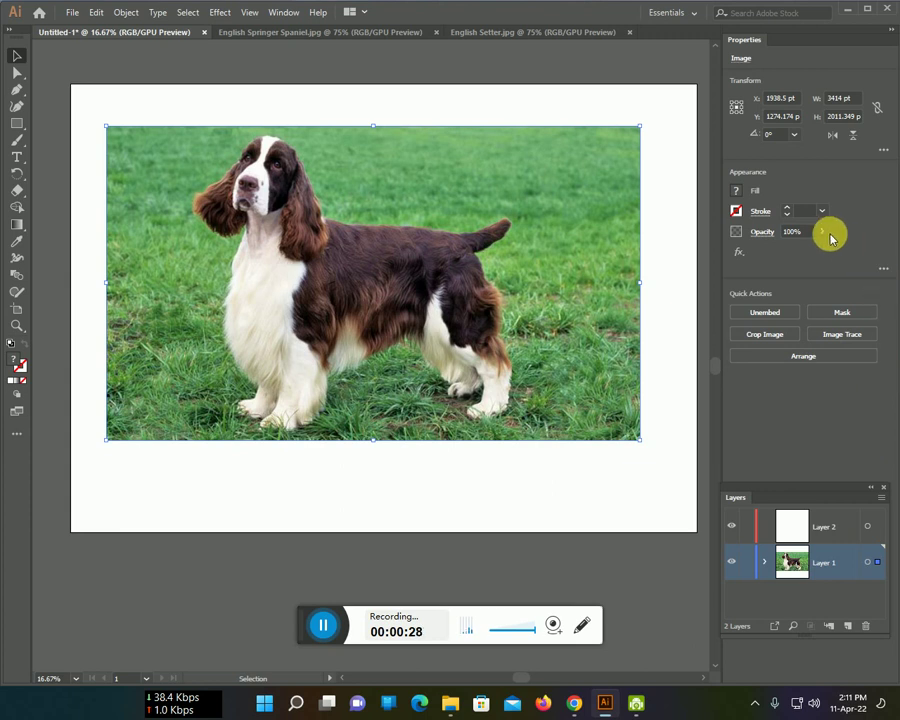
drag(821, 243, 805, 253)
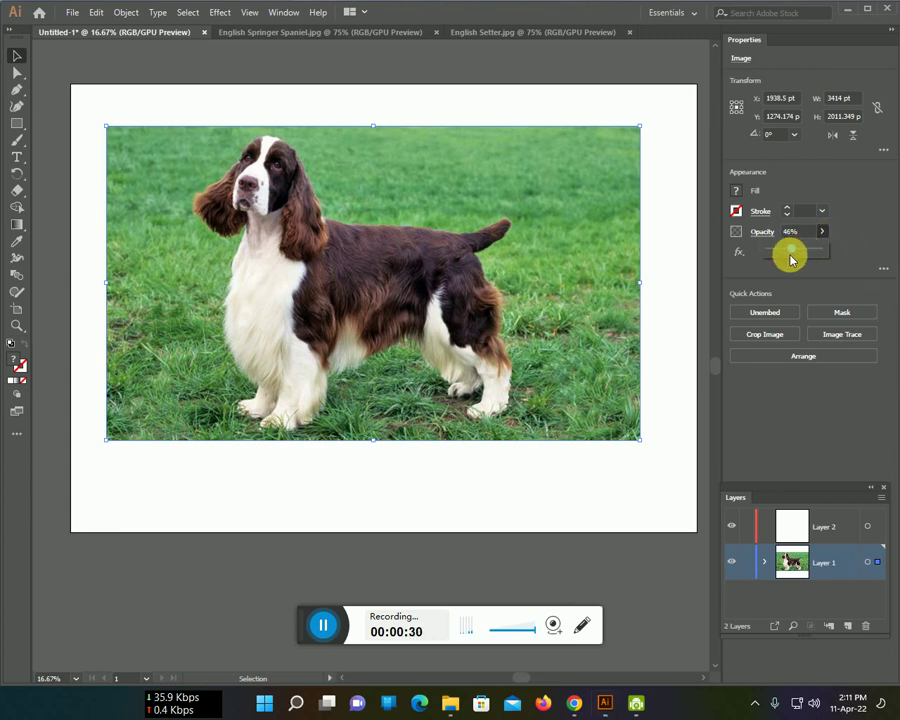
- Lock Layer 1, activate Layer 2, and set the Paintbrush to a black stroke at 100% opacity
click(746, 562)
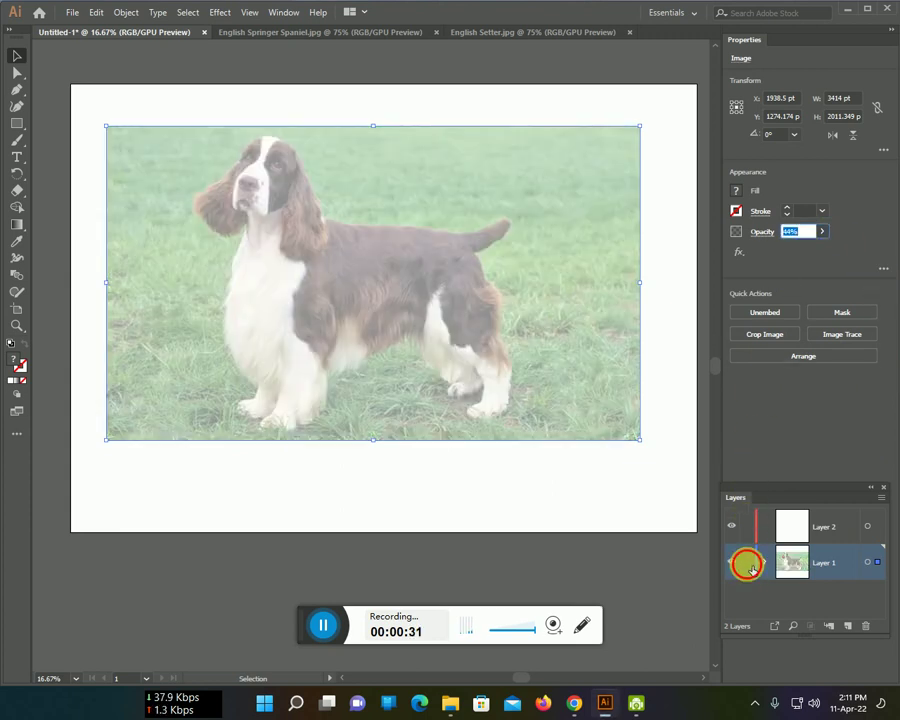
click(818, 540)
key(b)
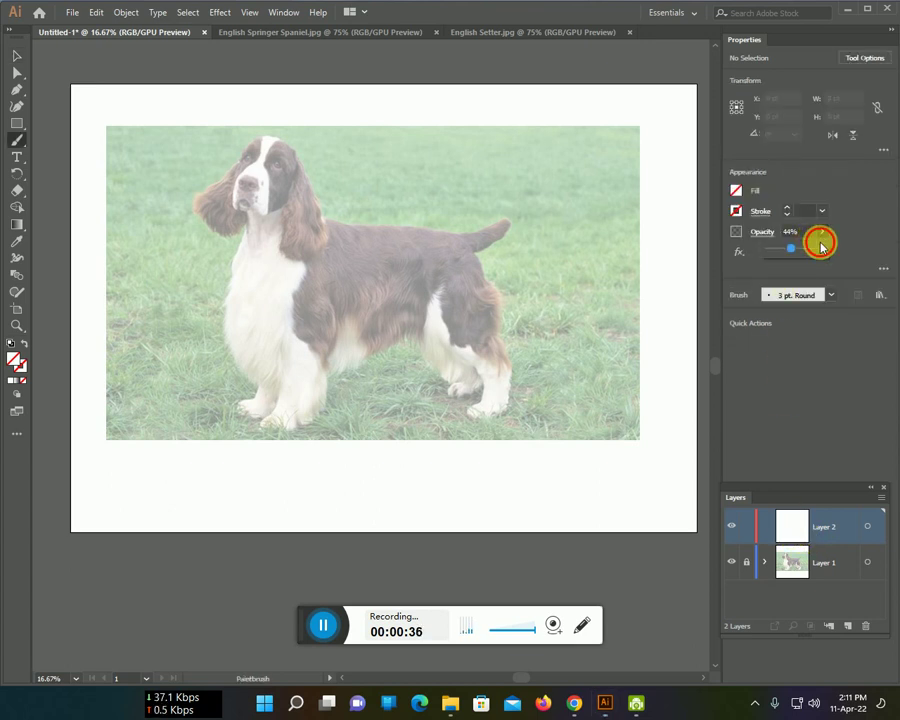
drag(820, 245, 832, 252)
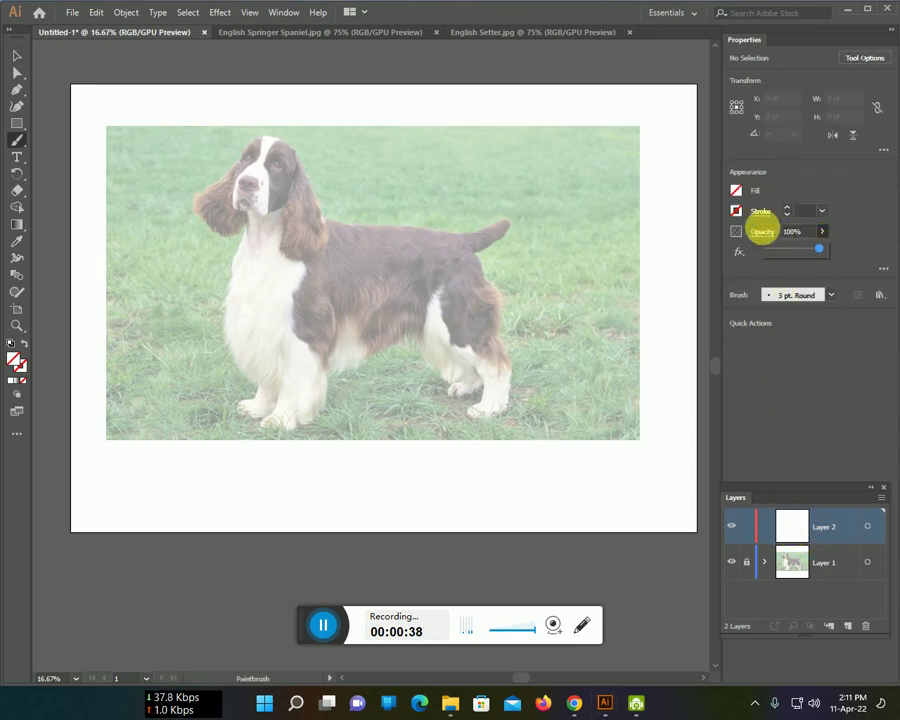
click(736, 211)
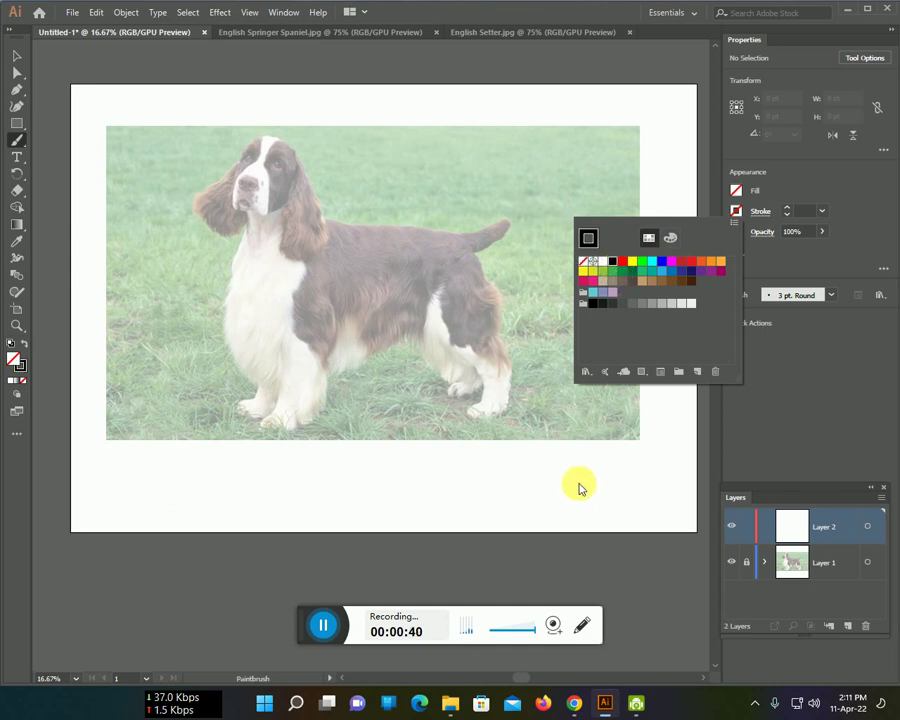
click(492, 492)
- At 50% zoom, brush black lines along the belly, the front legs and both paws
scroll(412, 420, up, 2)
scroll(408, 416, up, 1)
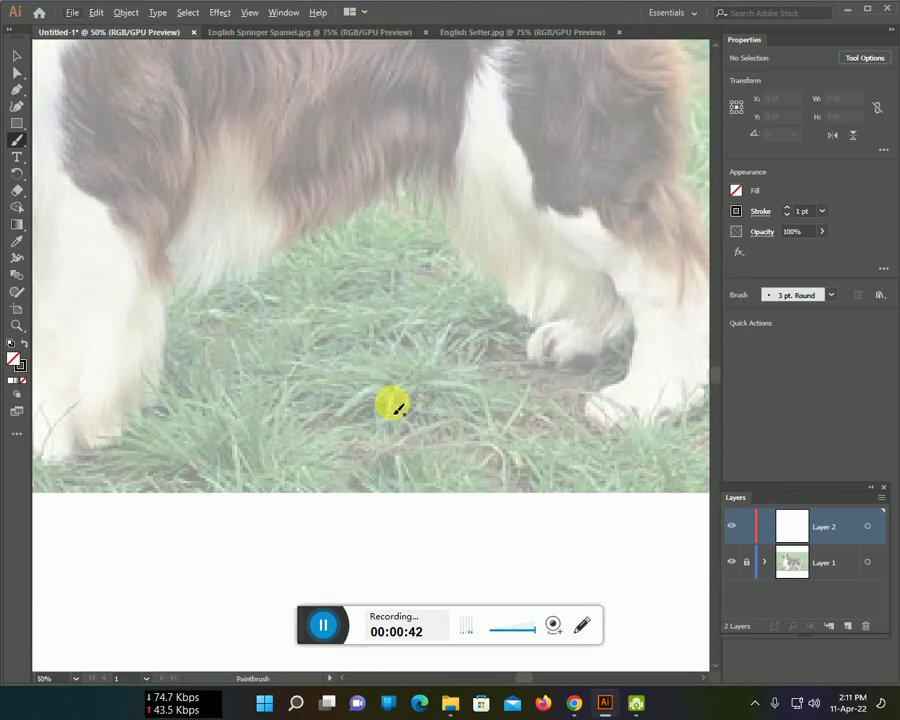
mouse_move(180, 297)
mouse_down()
mouse_move(255, 268)
mouse_move(394, 181)
mouse_move(415, 180)
mouse_move(485, 282)
mouse_up()
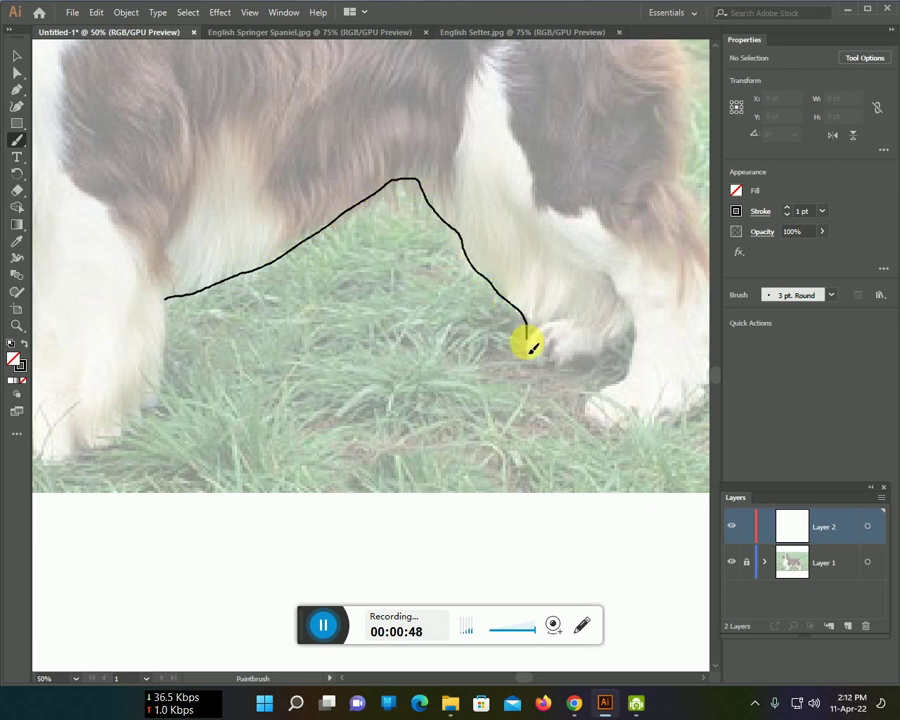
mouse_move(532, 362)
mouse_down()
mouse_move(556, 368)
mouse_move(600, 357)
mouse_up()
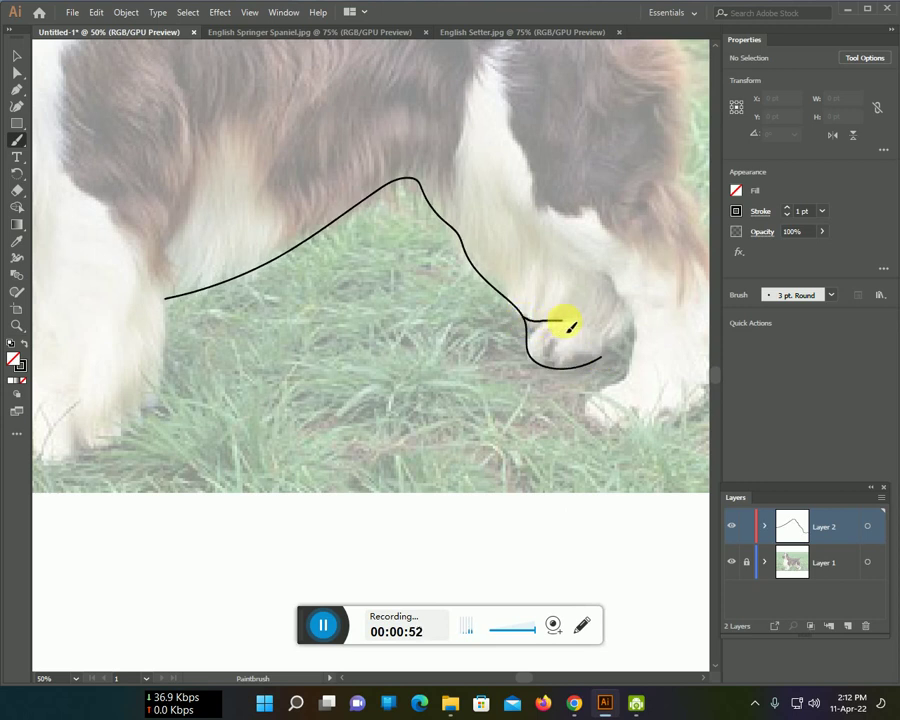
drag(614, 332, 631, 317)
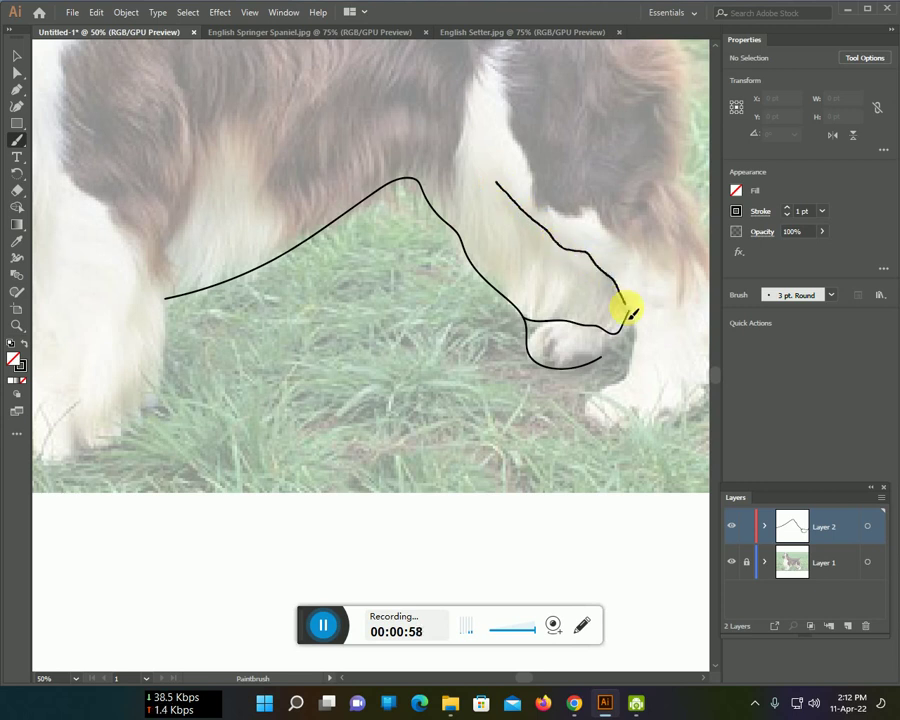
mouse_move(640, 337)
mouse_down()
mouse_move(590, 417)
mouse_move(639, 428)
mouse_move(673, 416)
mouse_move(555, 405)
mouse_up()
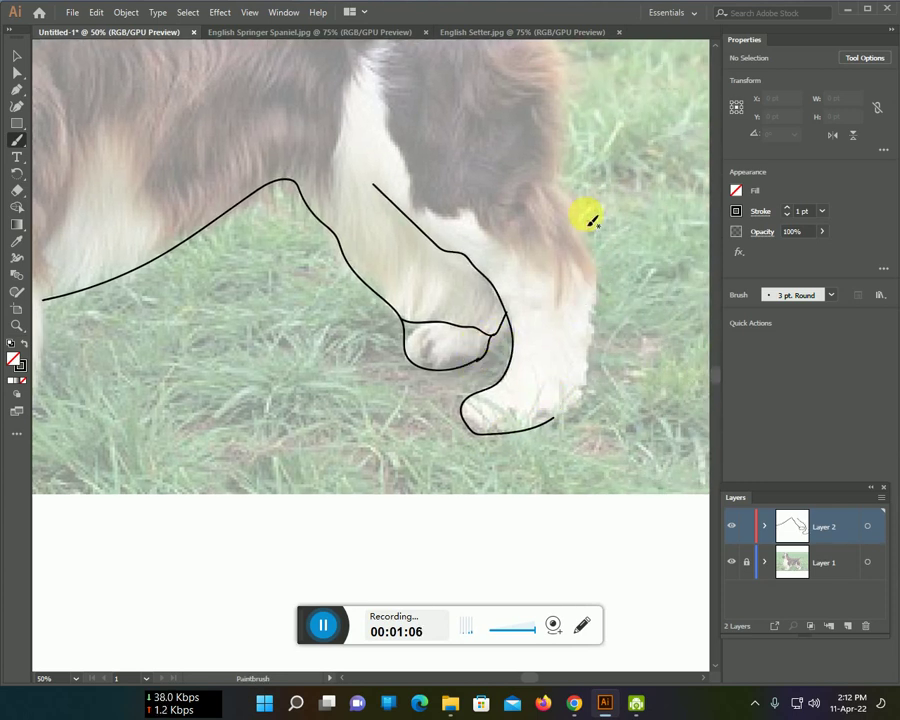
mouse_move(566, 207)
mouse_down()
mouse_move(593, 271)
mouse_move(599, 318)
mouse_move(590, 388)
mouse_up()
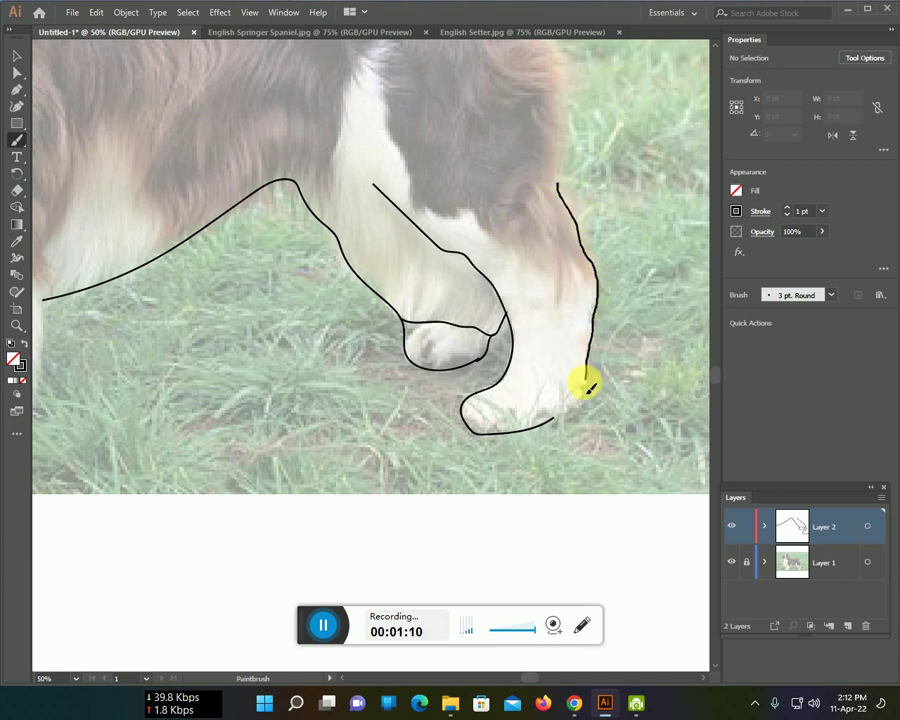
scroll(572, 400, up, 2)
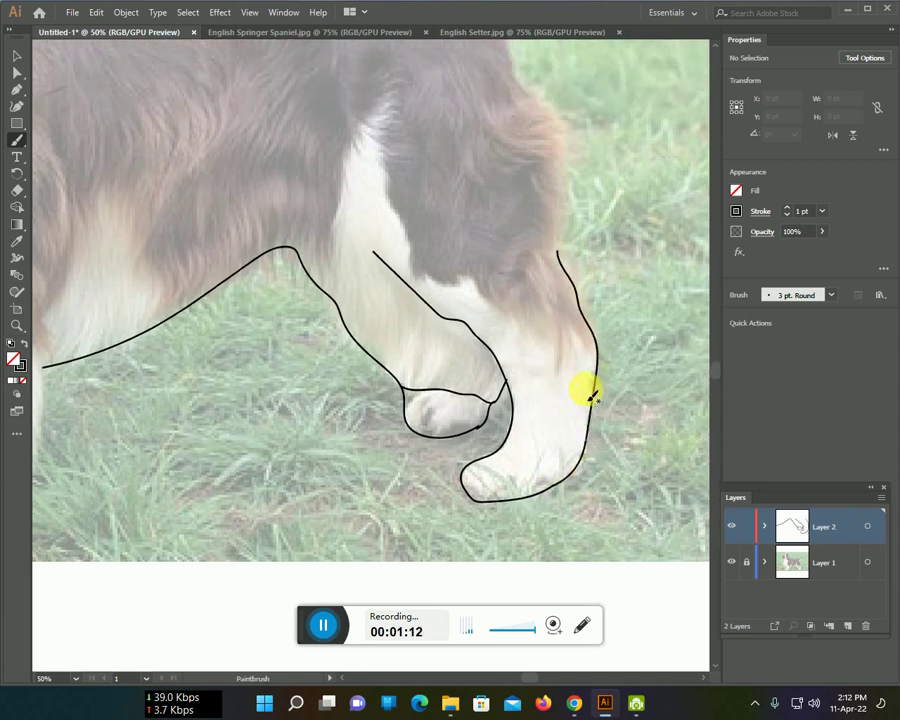
- Brush one line from the hind leg up around the tail base and along the back
scroll(555, 350, up, 2)
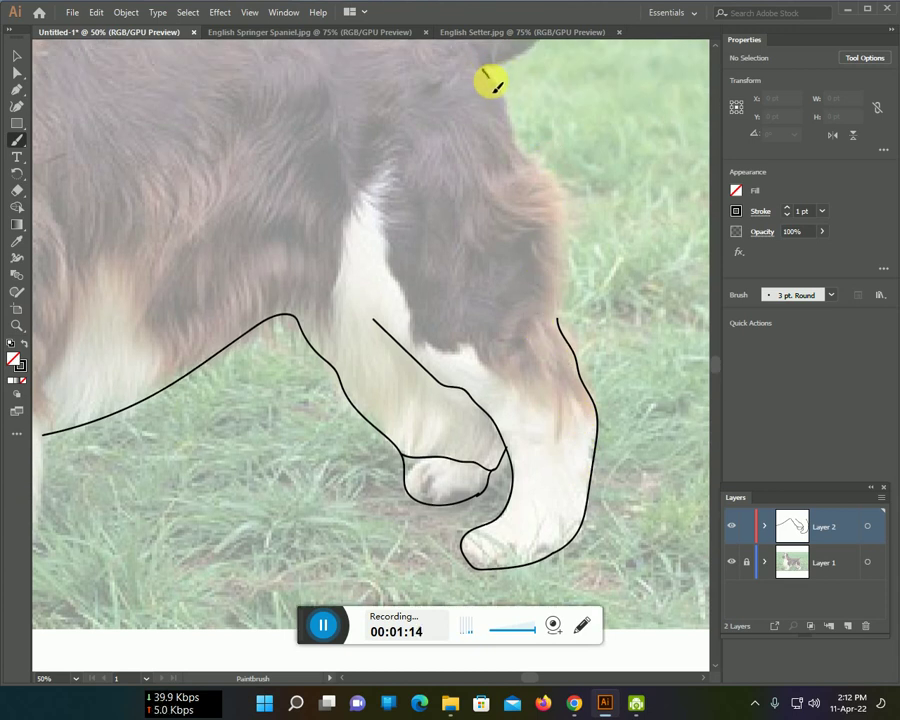
mouse_move(509, 118)
mouse_down()
mouse_move(559, 191)
mouse_move(563, 296)
mouse_up()
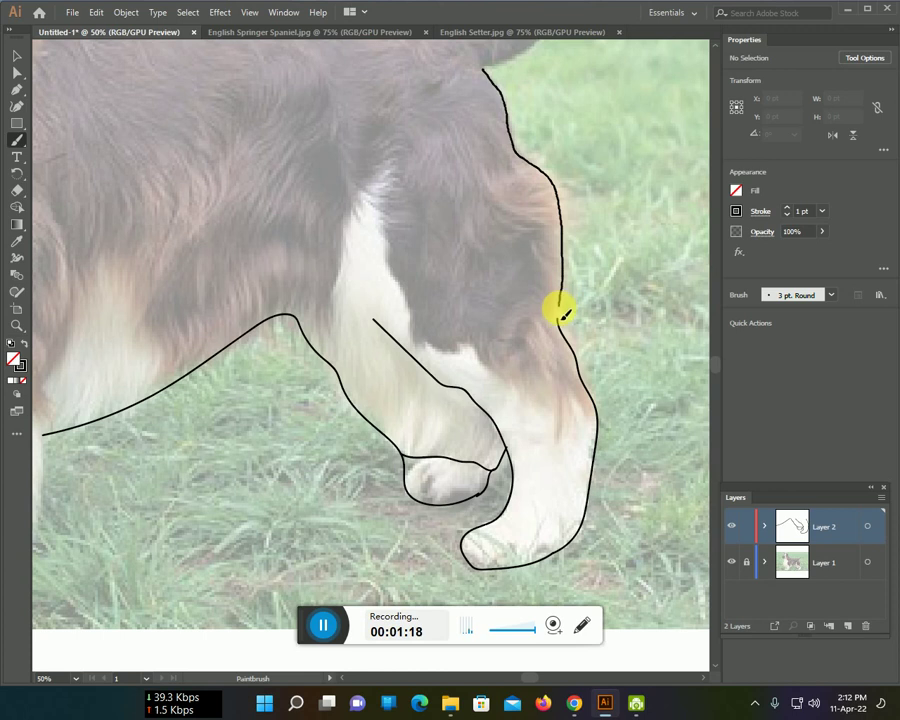
scroll(548, 308, up, 2)
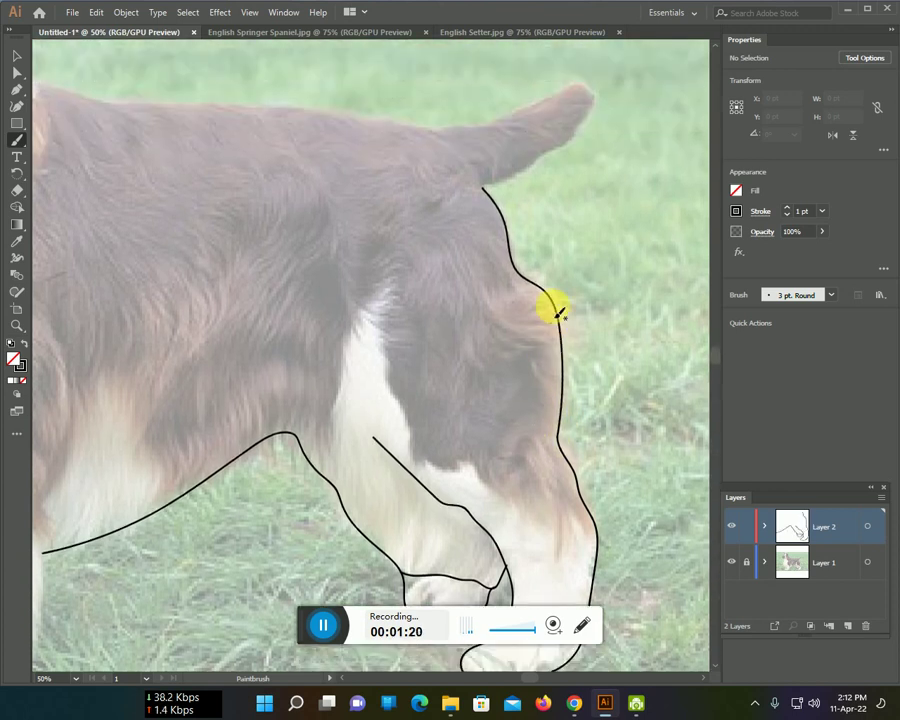
scroll(540, 290, up, 1)
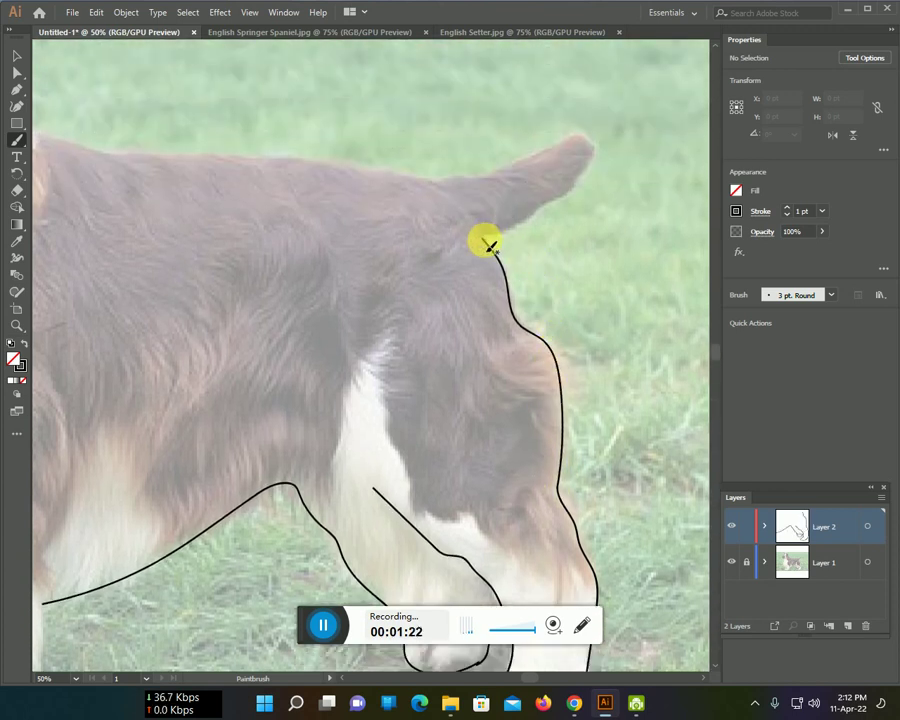
mouse_move(520, 234)
mouse_down()
mouse_move(590, 182)
mouse_move(597, 147)
mouse_move(557, 153)
mouse_up()
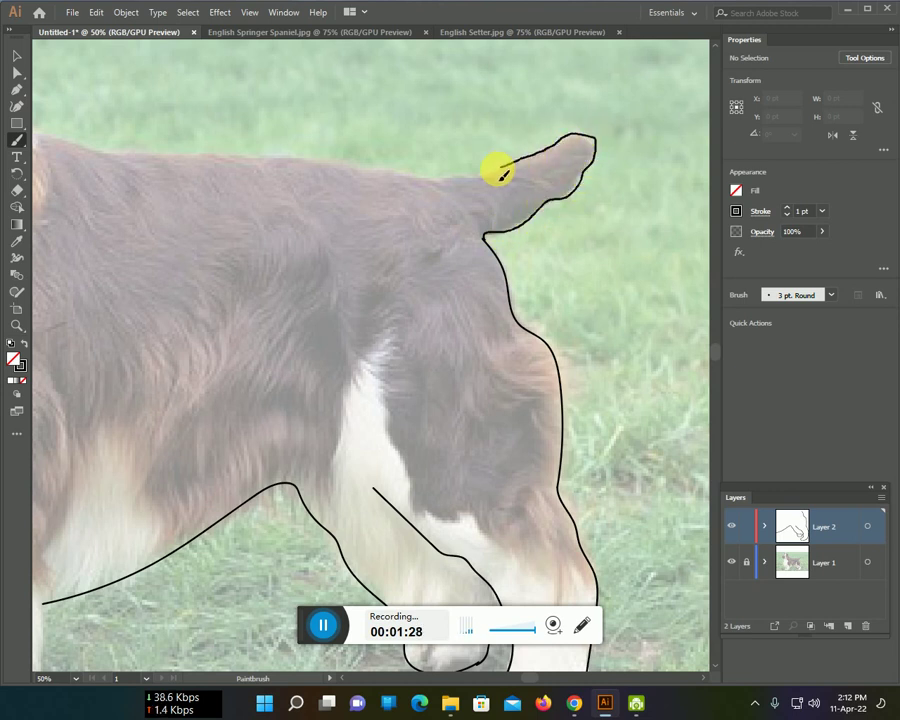
mouse_move(487, 178)
mouse_down()
mouse_move(450, 183)
mouse_move(121, 155)
mouse_move(344, 192)
mouse_move(526, 184)
mouse_up()
scroll(470, 224, up, 1)
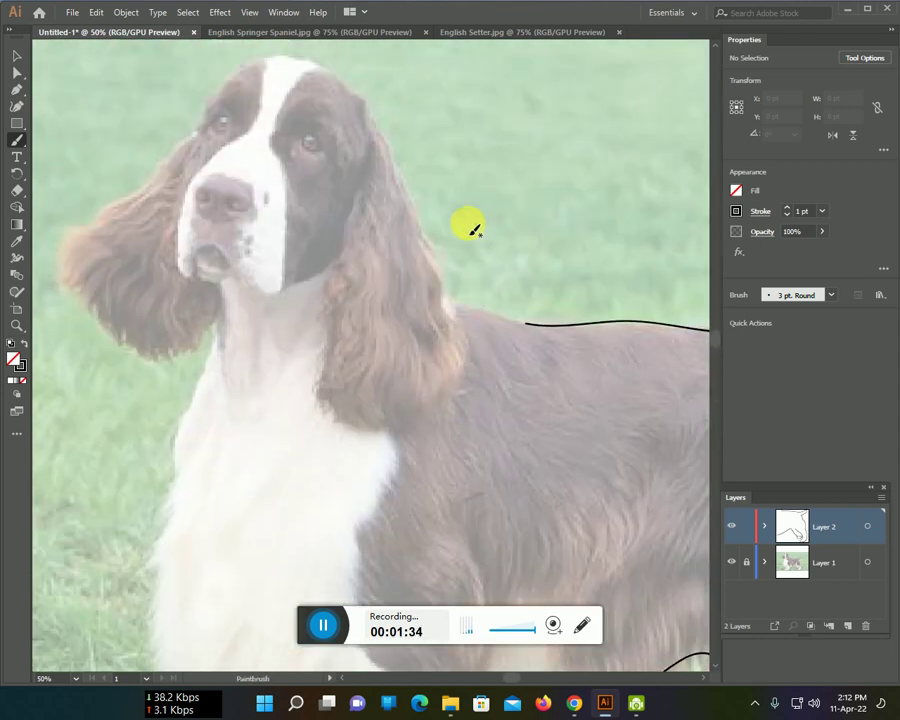
- Brush outlines of the right ear down to the neck, the top of the head and the left ear
drag(376, 120, 376, 120)
mouse_move(397, 163)
mouse_down()
mouse_move(445, 286)
mouse_move(466, 307)
mouse_move(526, 326)
mouse_up()
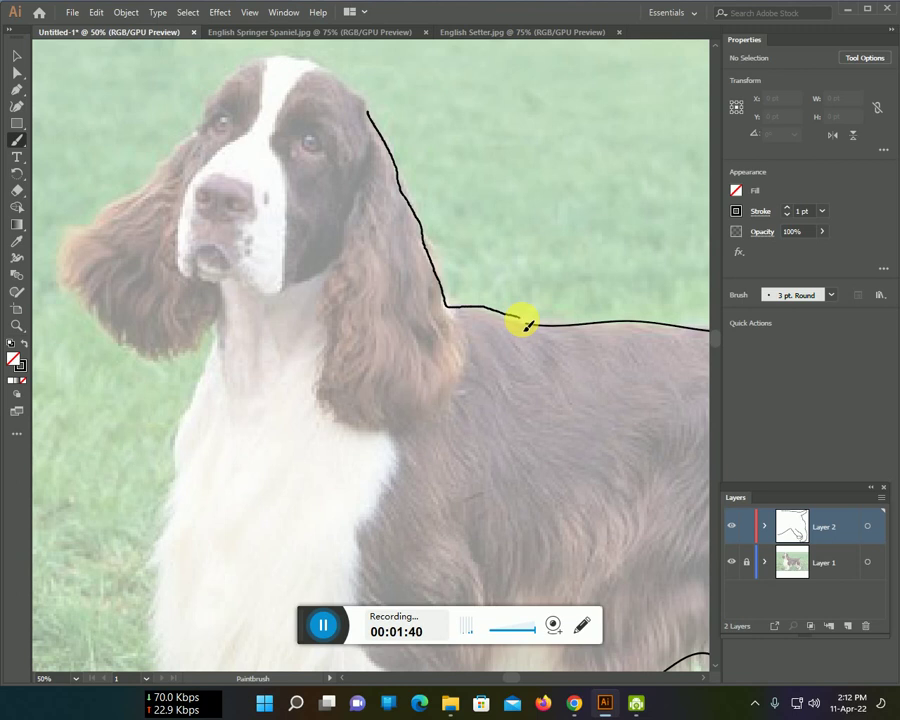
scroll(546, 256, down, 2)
scroll(472, 242, down, 3)
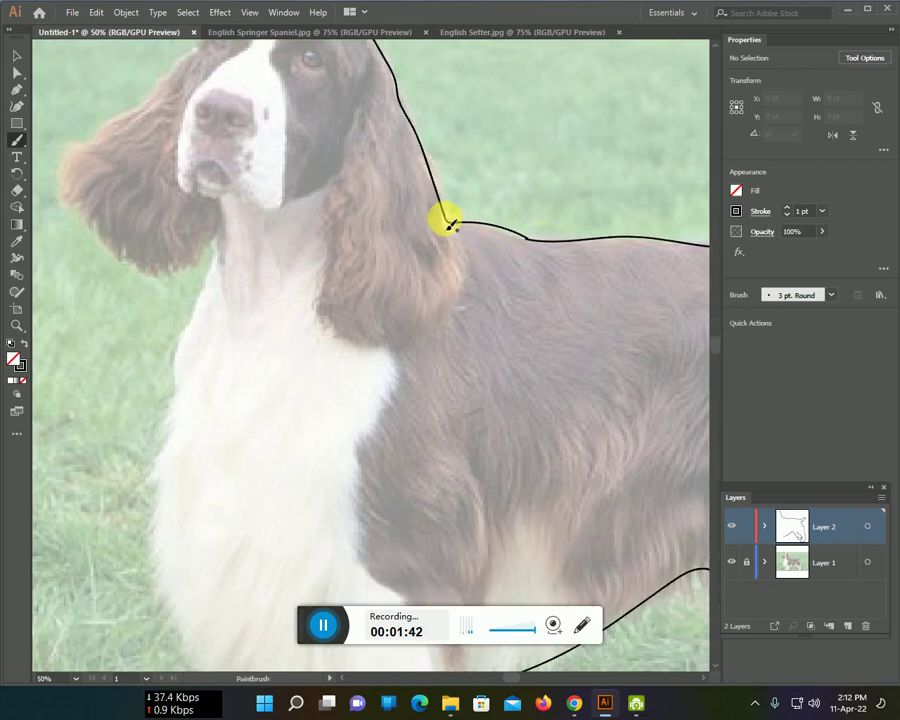
mouse_move(468, 261)
mouse_down()
mouse_move(460, 298)
mouse_move(432, 342)
mouse_move(375, 357)
mouse_move(333, 343)
mouse_move(315, 281)
mouse_move(321, 221)
mouse_move(366, 112)
mouse_move(374, 50)
mouse_up()
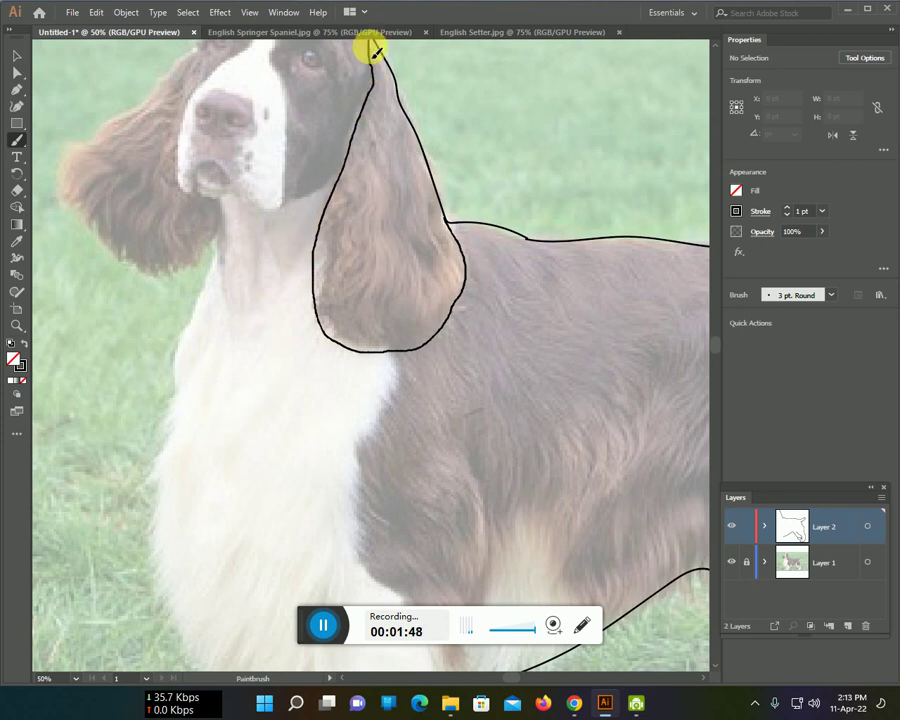
scroll(380, 200, up, 2)
scroll(375, 210, up, 2)
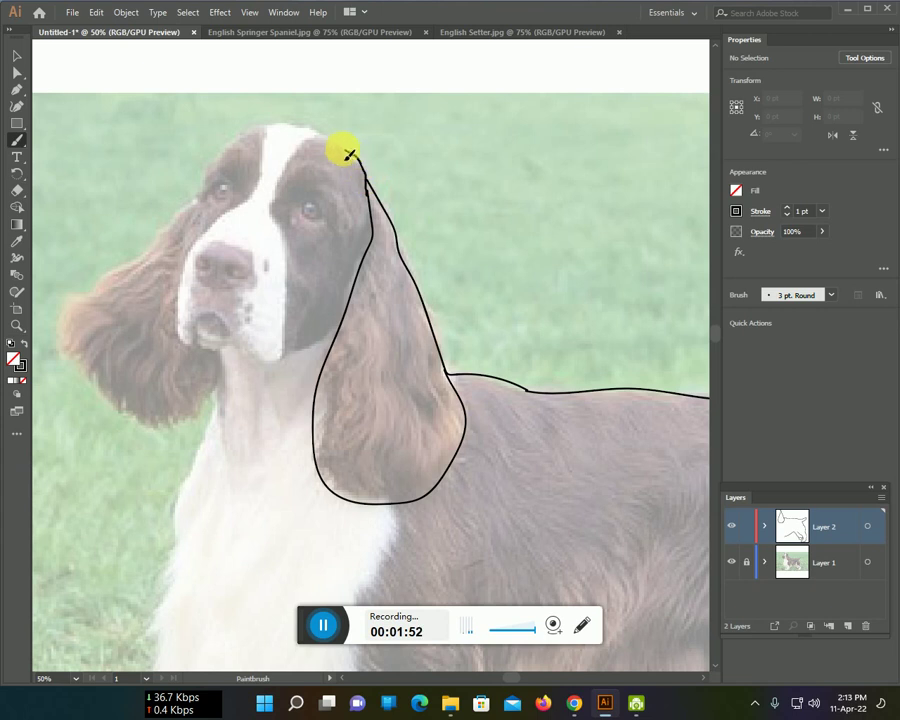
mouse_move(252, 138)
mouse_down()
mouse_move(219, 158)
mouse_move(191, 213)
mouse_move(161, 245)
mouse_move(96, 286)
mouse_move(62, 352)
mouse_move(130, 429)
mouse_move(185, 420)
mouse_move(222, 383)
mouse_up()
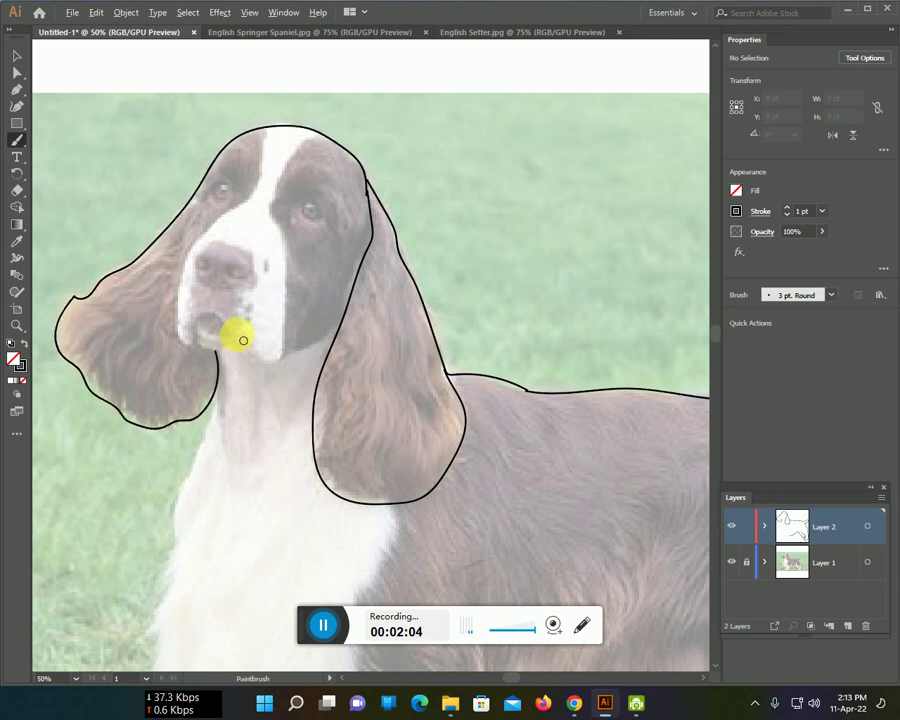
- At 66.67% zoom, brush the blaze edge, lower jaw, left face side, chin, and nose with nostril
scroll(237, 334, up, 1)
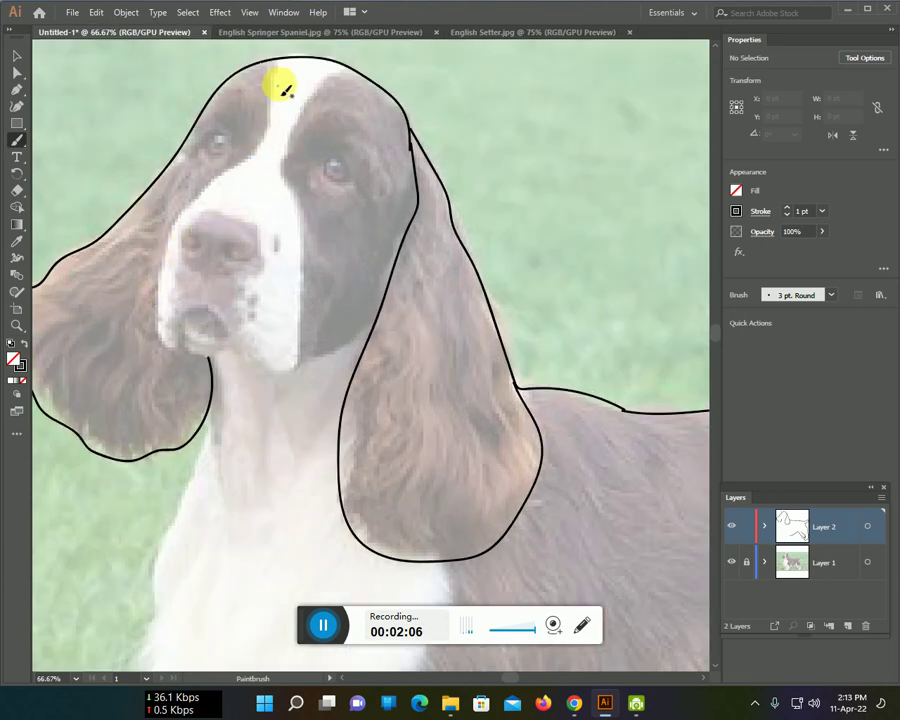
mouse_move(277, 64)
mouse_down()
mouse_move(263, 128)
mouse_move(237, 170)
mouse_move(177, 210)
mouse_move(157, 288)
mouse_move(168, 348)
mouse_move(191, 305)
mouse_move(211, 311)
mouse_move(239, 364)
mouse_move(287, 383)
mouse_move(301, 333)
mouse_move(300, 235)
mouse_move(275, 161)
mouse_move(305, 96)
mouse_move(350, 70)
mouse_up()
drag(297, 366, 374, 318)
scroll(230, 270, up, 1)
mouse_move(197, 193)
mouse_down()
mouse_move(167, 251)
mouse_move(168, 283)
mouse_up()
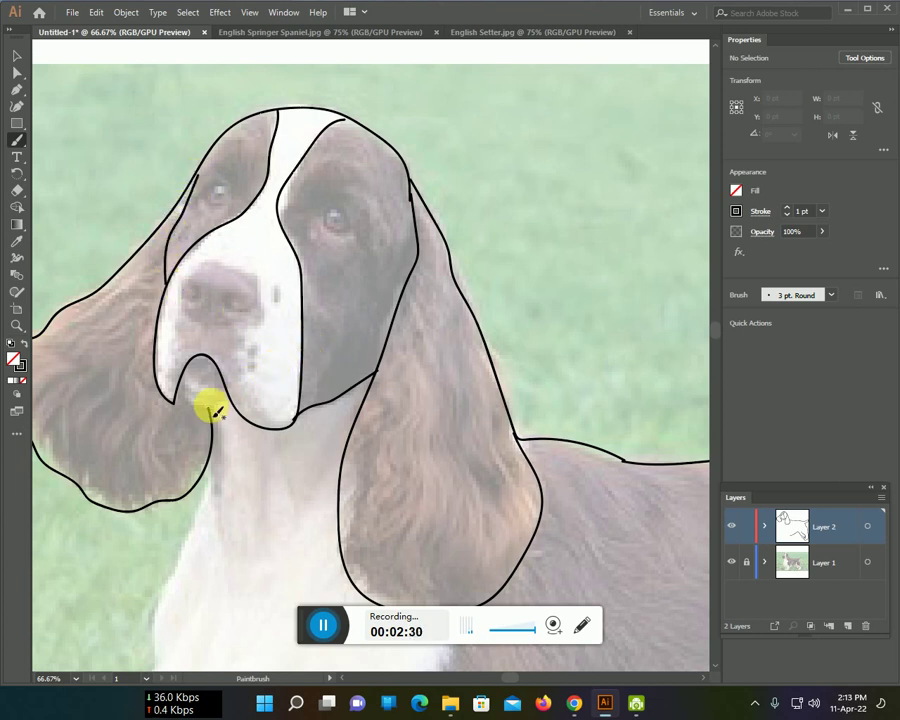
mouse_move(180, 392)
mouse_down()
mouse_move(200, 410)
mouse_move(222, 408)
mouse_up()
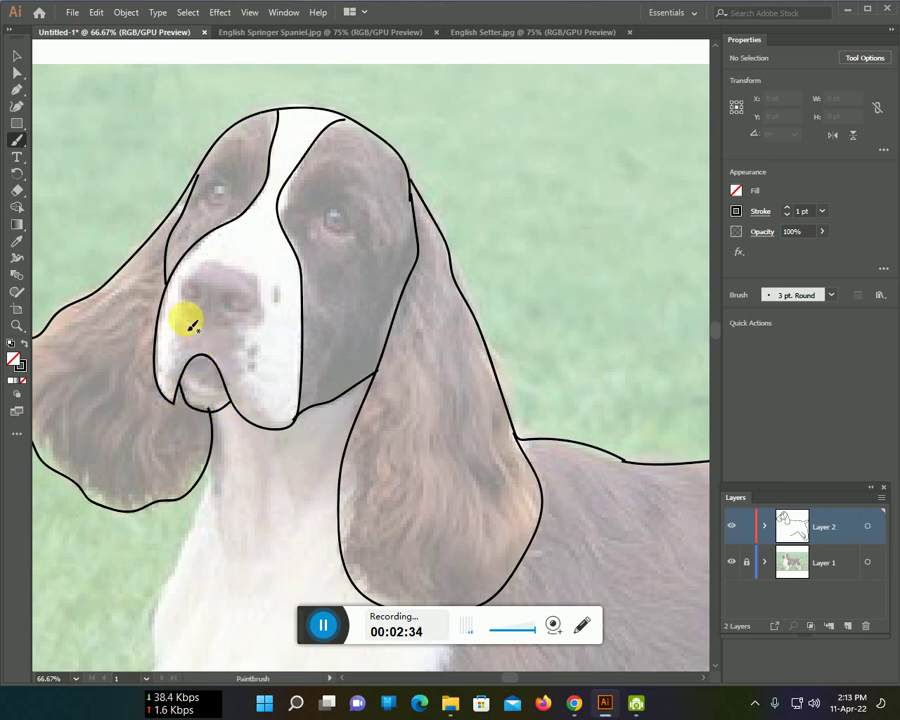
mouse_move(180, 305)
mouse_down()
mouse_move(239, 327)
mouse_move(261, 305)
mouse_move(255, 290)
mouse_move(224, 272)
mouse_move(174, 307)
mouse_up()
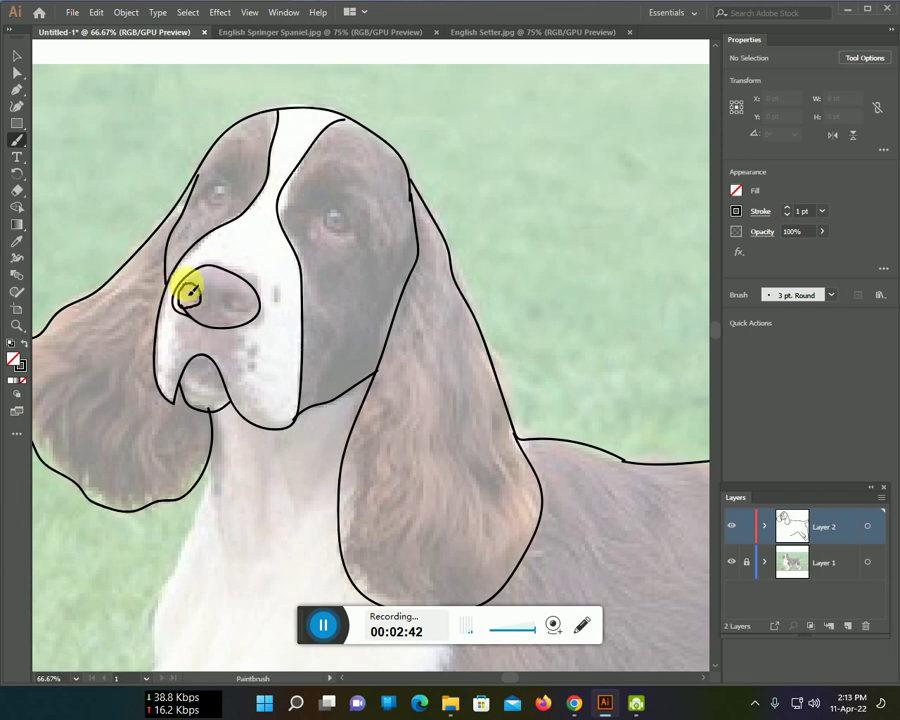
mouse_move(254, 308)
mouse_down()
mouse_move(245, 320)
mouse_move(236, 300)
mouse_up()
- Close the nostril loop and brush almond-shaped outlines over the right and left eyes
scroll(244, 296, down, 2)
scroll(244, 296, down, 2)
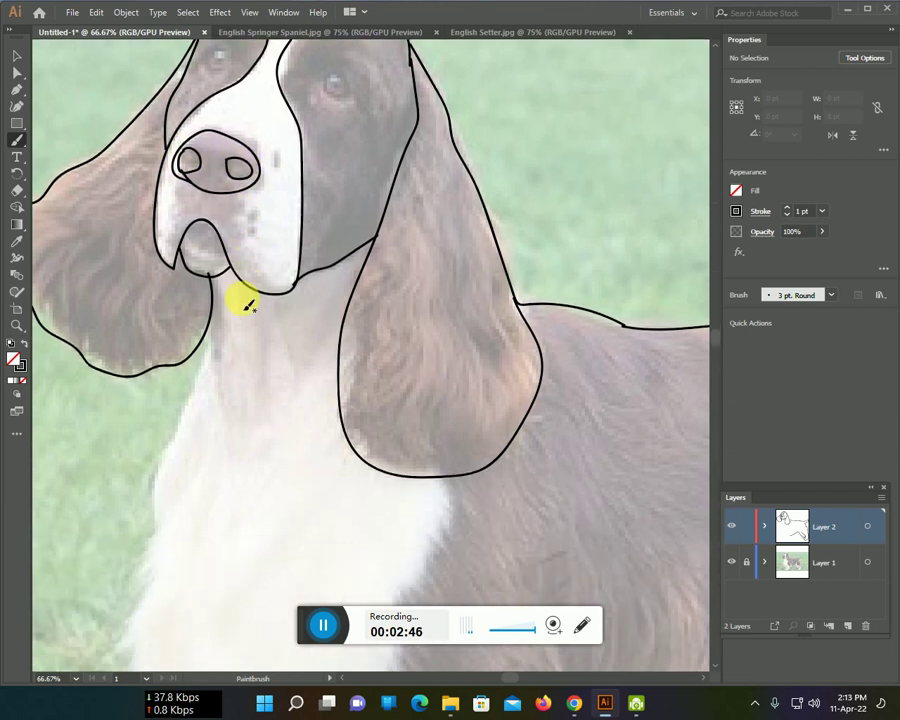
scroll(242, 302, down, 2)
scroll(257, 333, up, 2)
scroll(270, 366, up, 4)
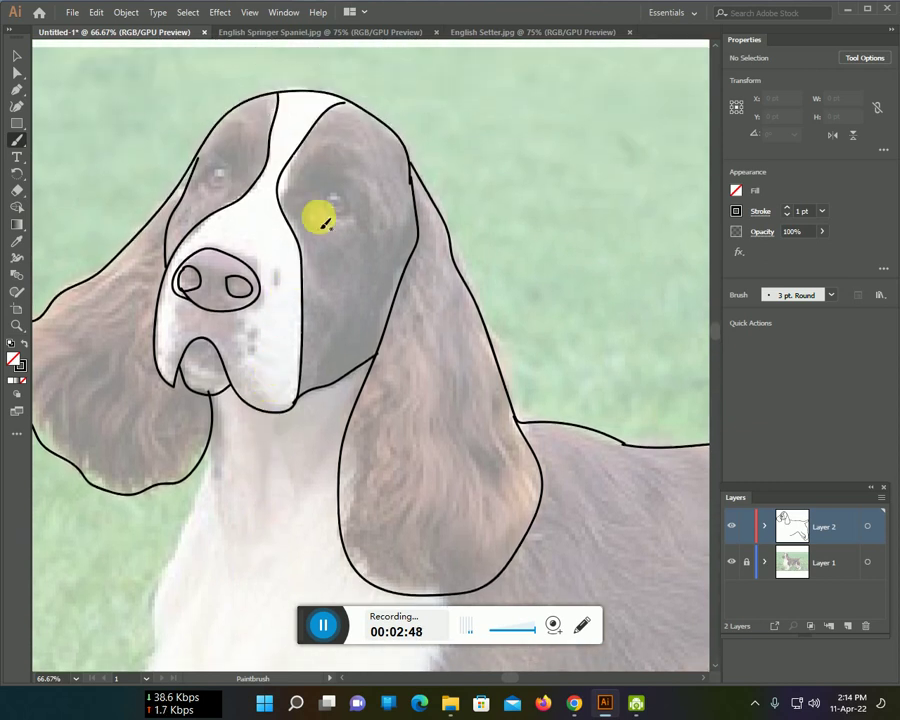
mouse_move(350, 227)
mouse_down()
mouse_move(316, 209)
mouse_move(350, 224)
mouse_up()
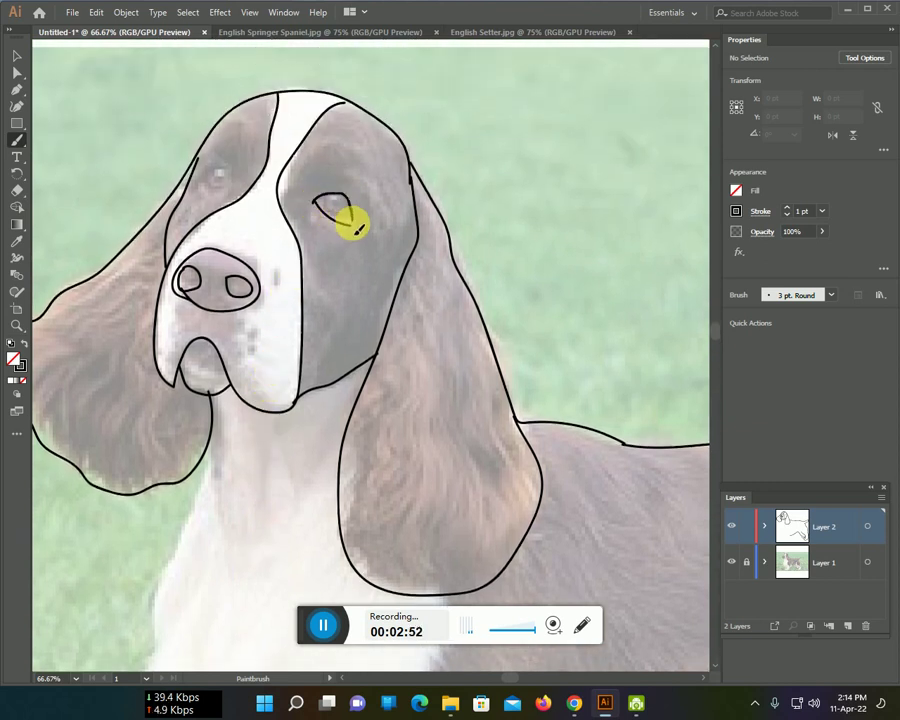
mouse_move(222, 188)
mouse_down()
mouse_move(205, 196)
mouse_move(226, 176)
mouse_up()
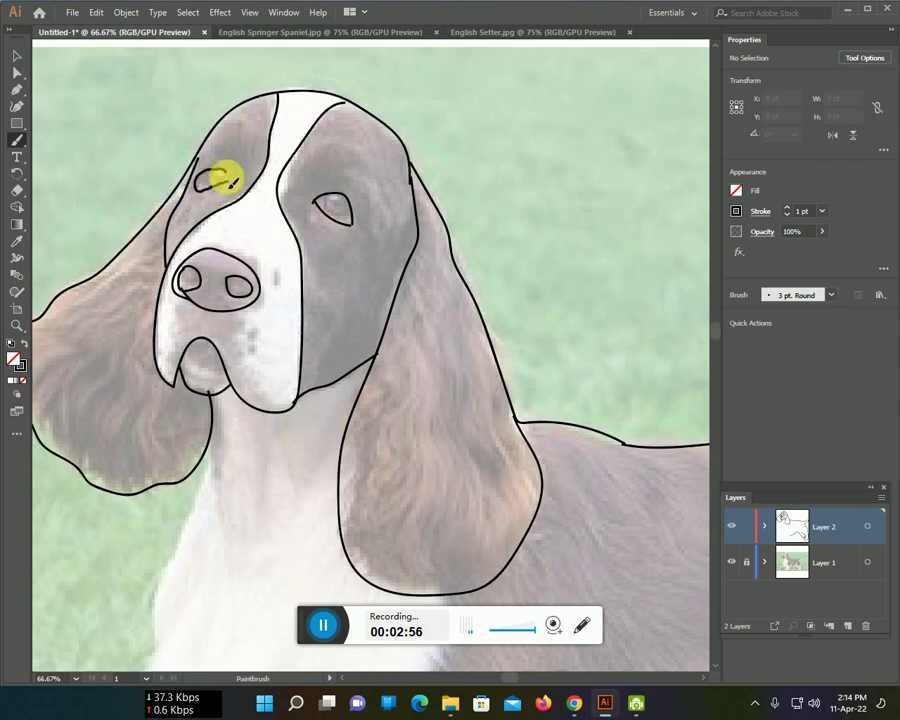
scroll(250, 250, down, 2)
- Brush the chest line down from the ear and along the front of the chest
scroll(262, 262, down, 3)
scroll(258, 262, down, 3)
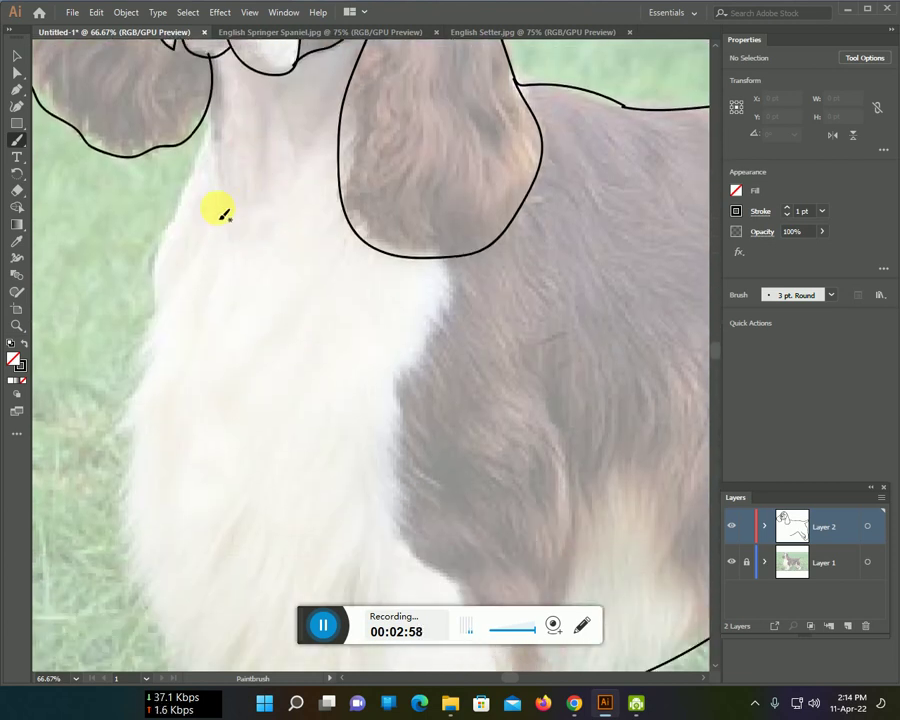
drag(209, 127, 142, 389)
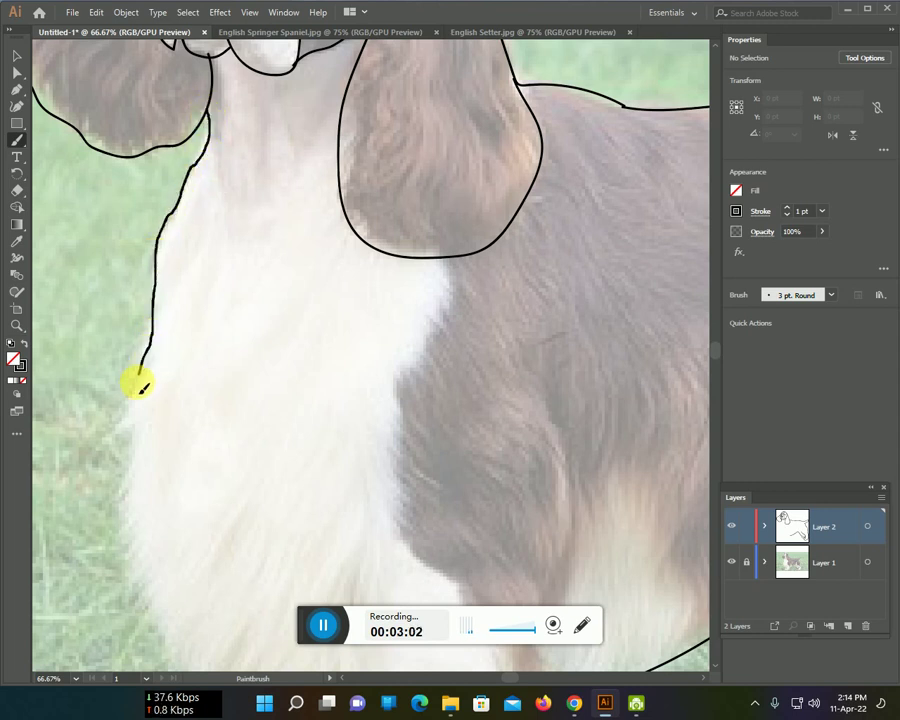
drag(127, 437, 138, 470)
scroll(184, 408, down, 3)
scroll(178, 396, down, 4)
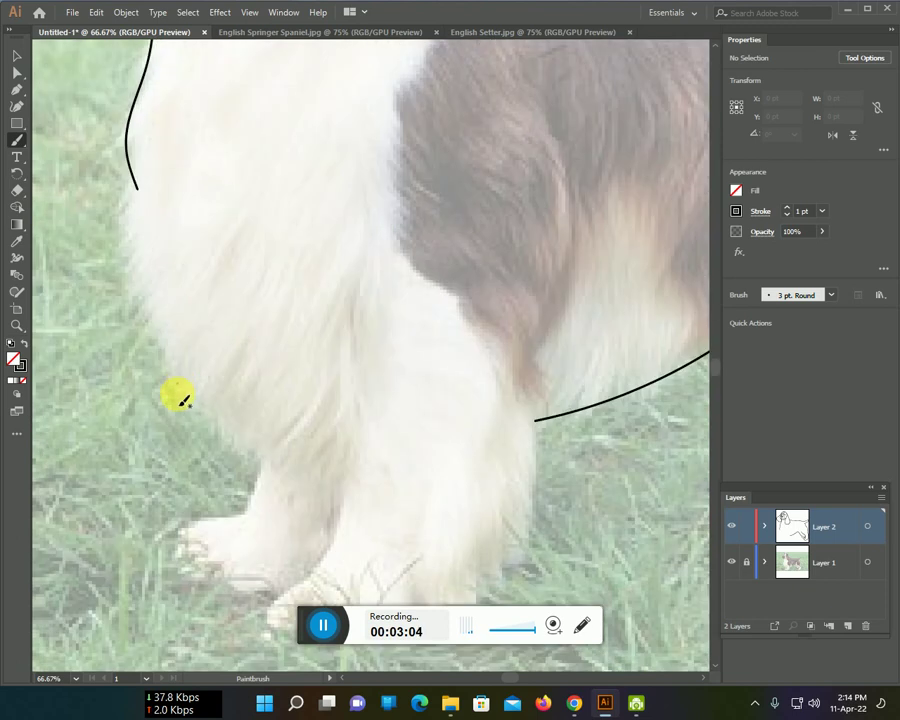
mouse_move(264, 468)
mouse_down()
mouse_move(185, 412)
mouse_move(170, 346)
mouse_up()
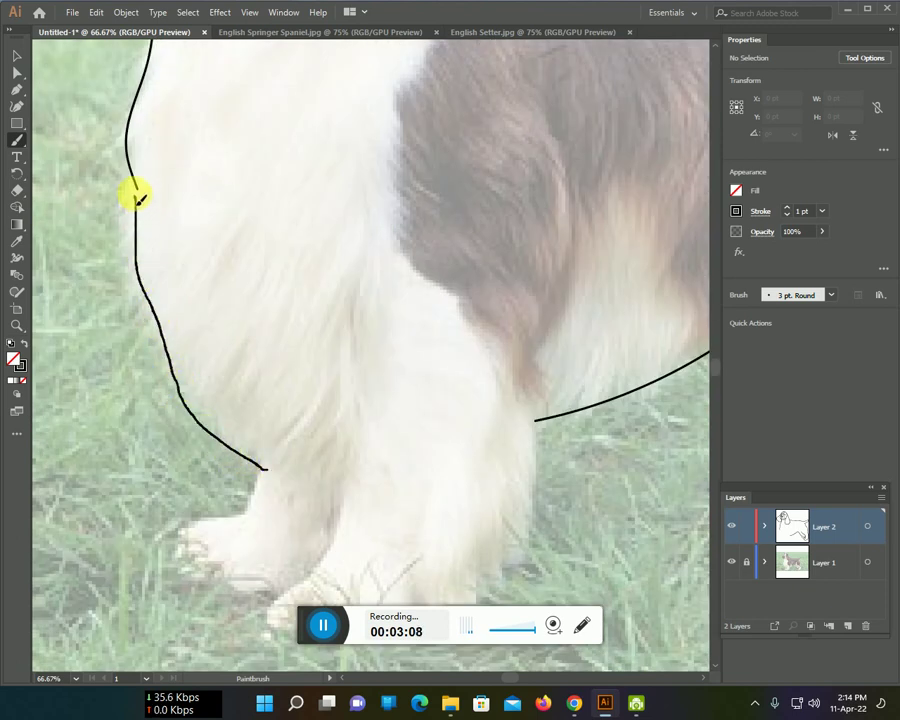
- Trace the left front paw's back and underside, the inner leg edge, and the other paw's toes
scroll(150, 200, down, 2)
scroll(185, 300, down, 2)
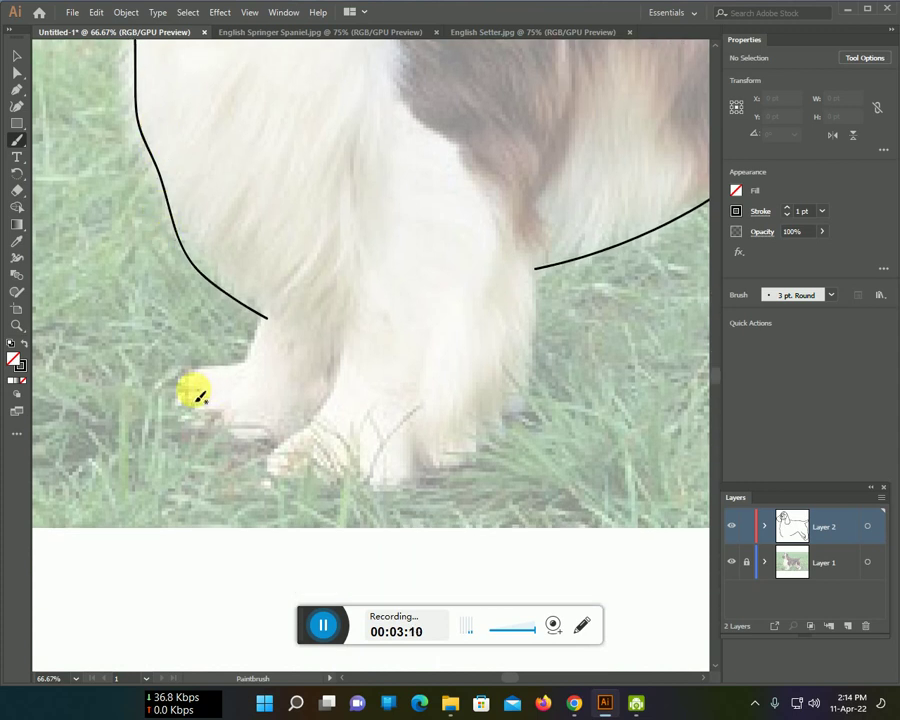
mouse_move(190, 400)
mouse_down()
mouse_move(195, 368)
mouse_move(235, 362)
mouse_move(268, 320)
mouse_up()
scroll(255, 325, down, 1)
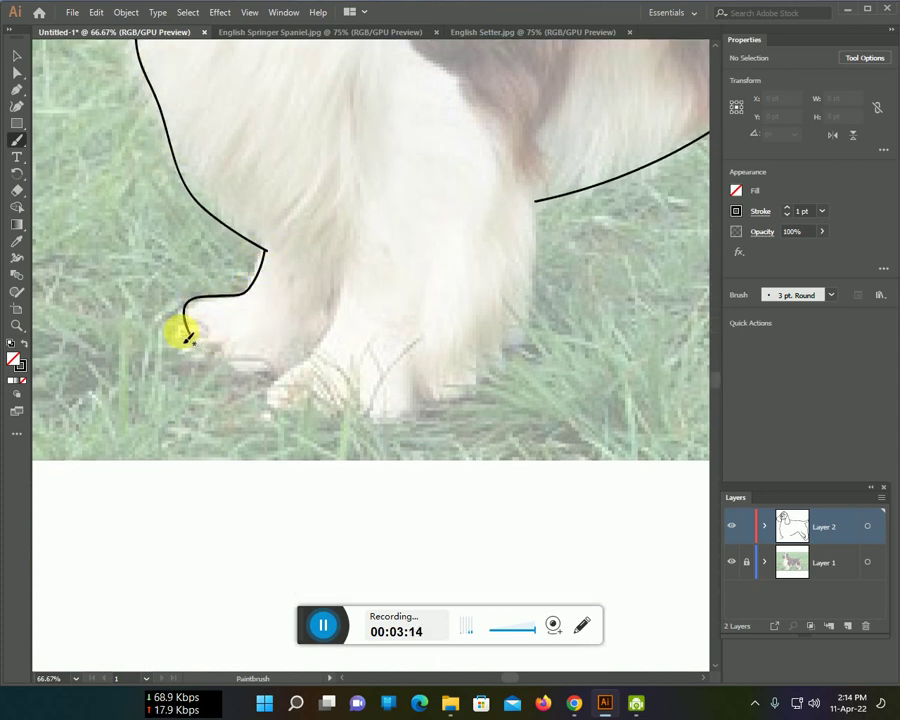
mouse_move(188, 334)
mouse_down()
mouse_move(212, 370)
mouse_move(258, 383)
mouse_up()
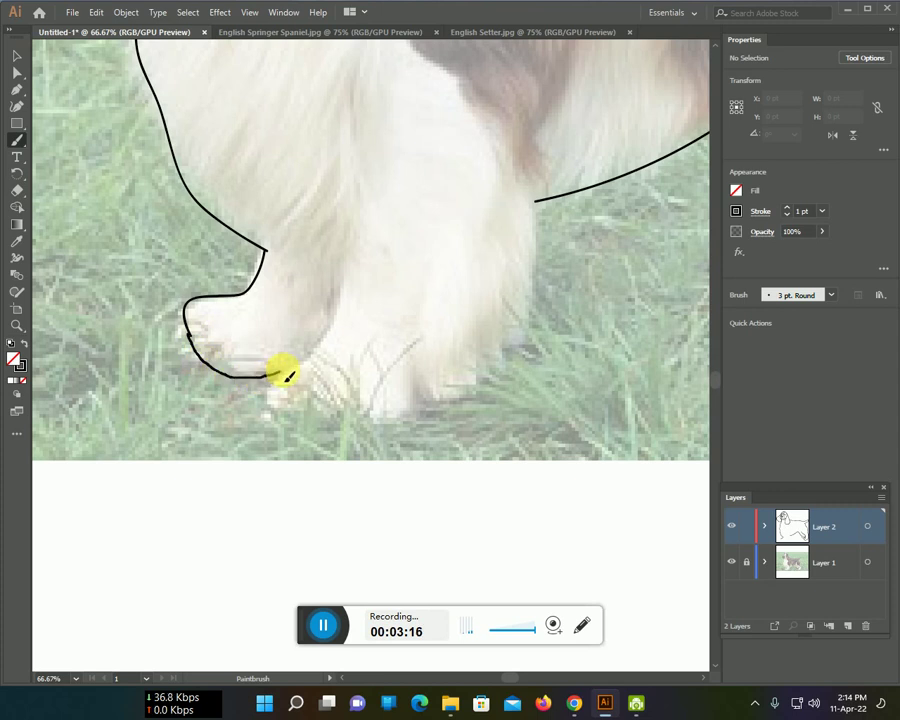
mouse_move(310, 360)
mouse_down()
mouse_move(331, 331)
mouse_move(344, 262)
mouse_up()
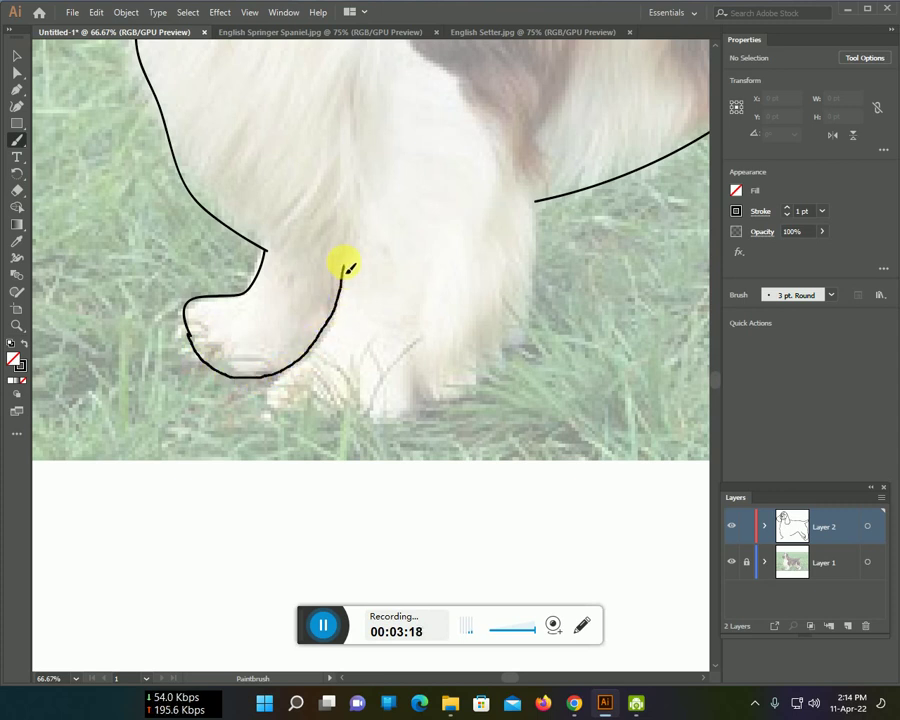
mouse_move(268, 401)
mouse_down()
mouse_move(372, 425)
mouse_move(531, 326)
mouse_move(531, 273)
mouse_up()
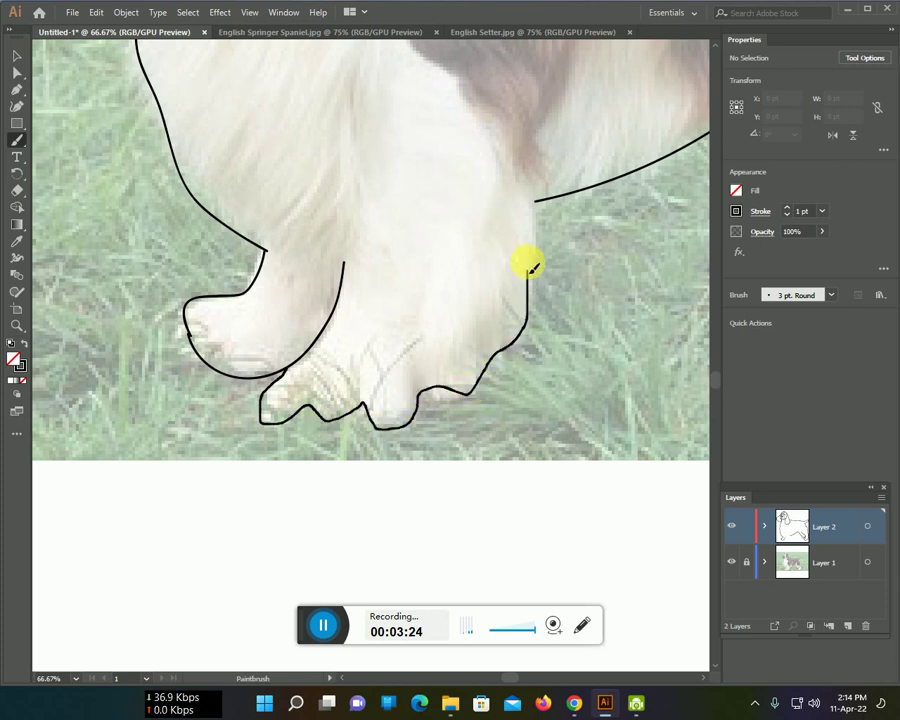
- Hide the Layer 1 photo and zoom to 16.67% to view the finished outline
scroll(410, 386, up, 2)
scroll(398, 418, up, 3)
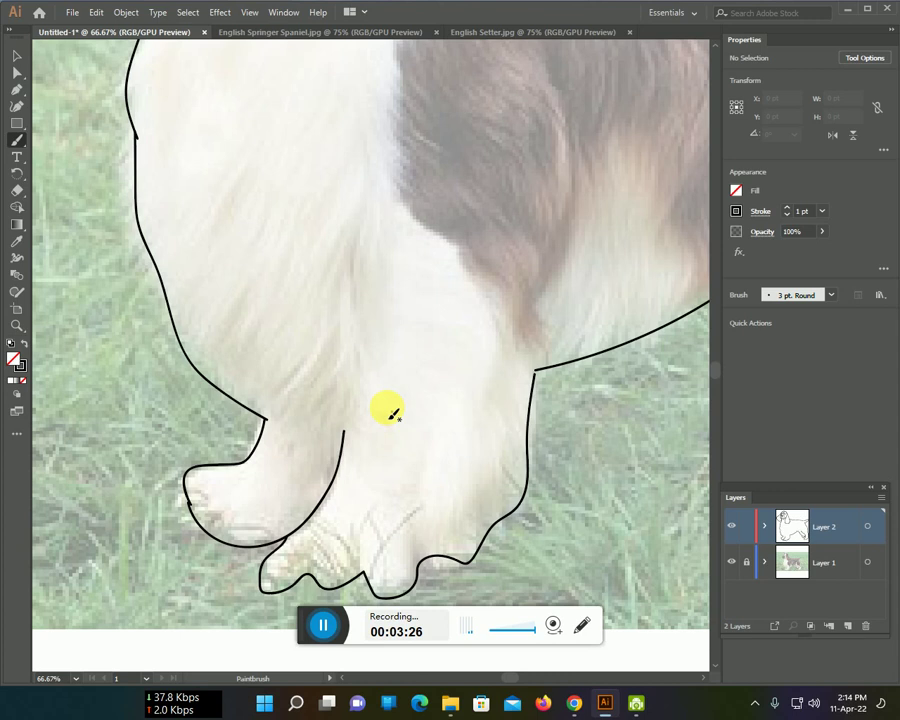
scroll(380, 403, up, 2)
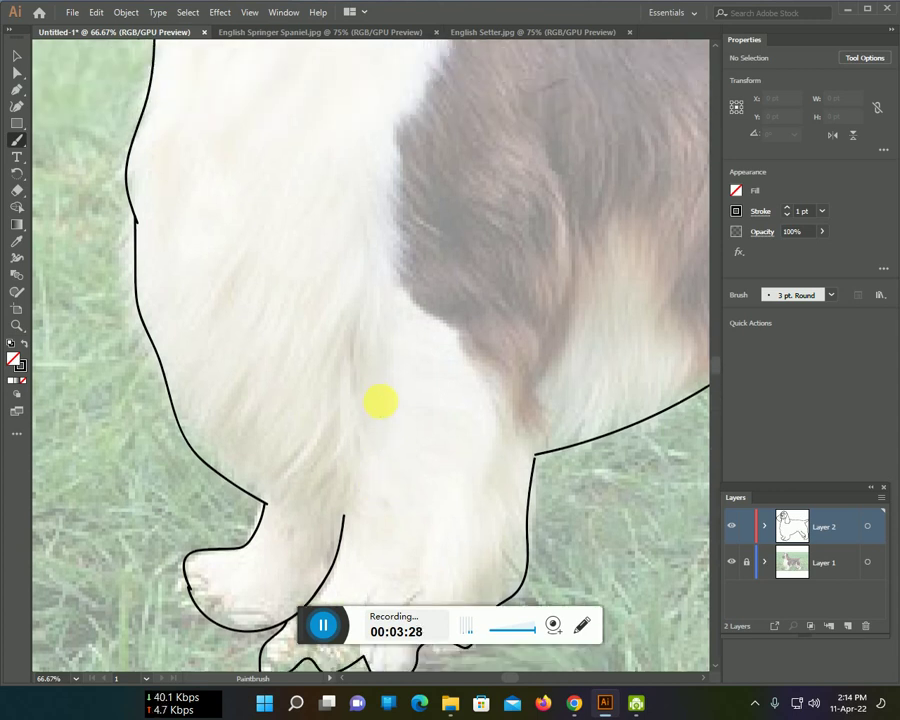
scroll(386, 405, down, 2)
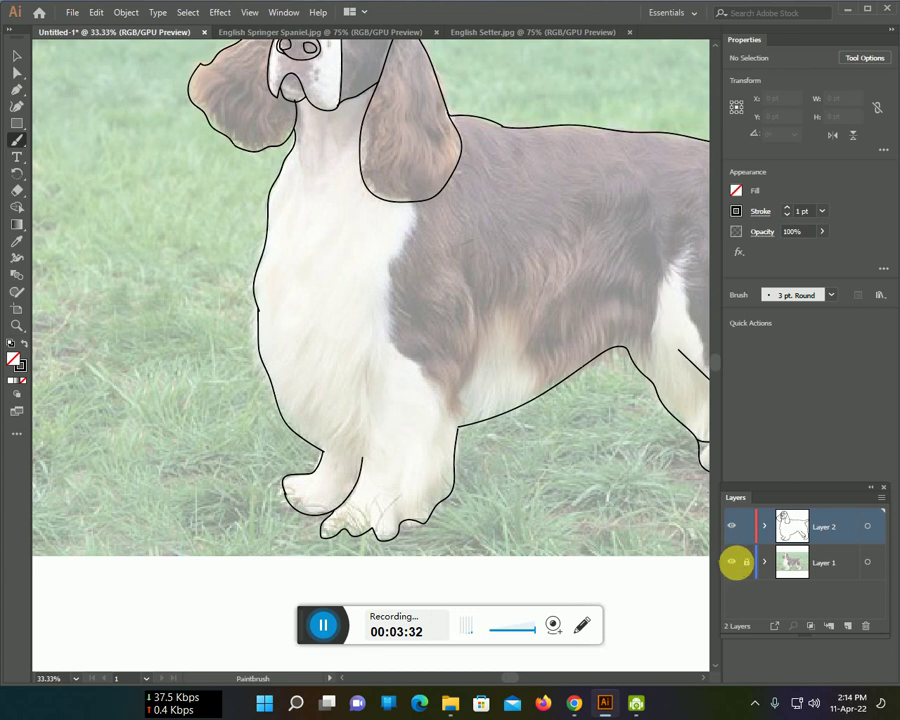
click(732, 563)
scroll(624, 572, up, 2)
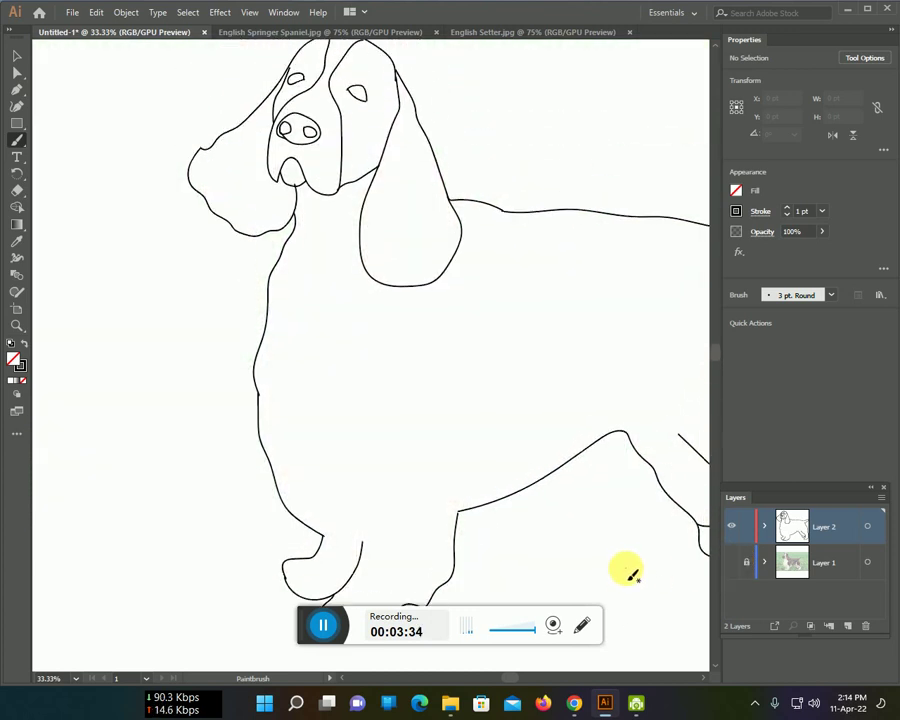
scroll(625, 566, down, 2)
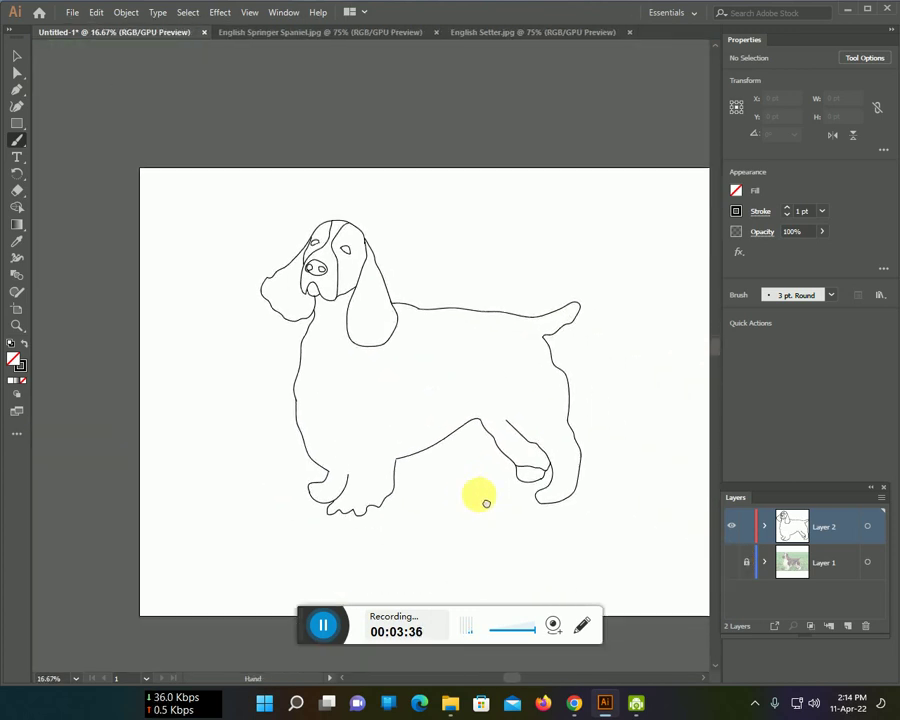